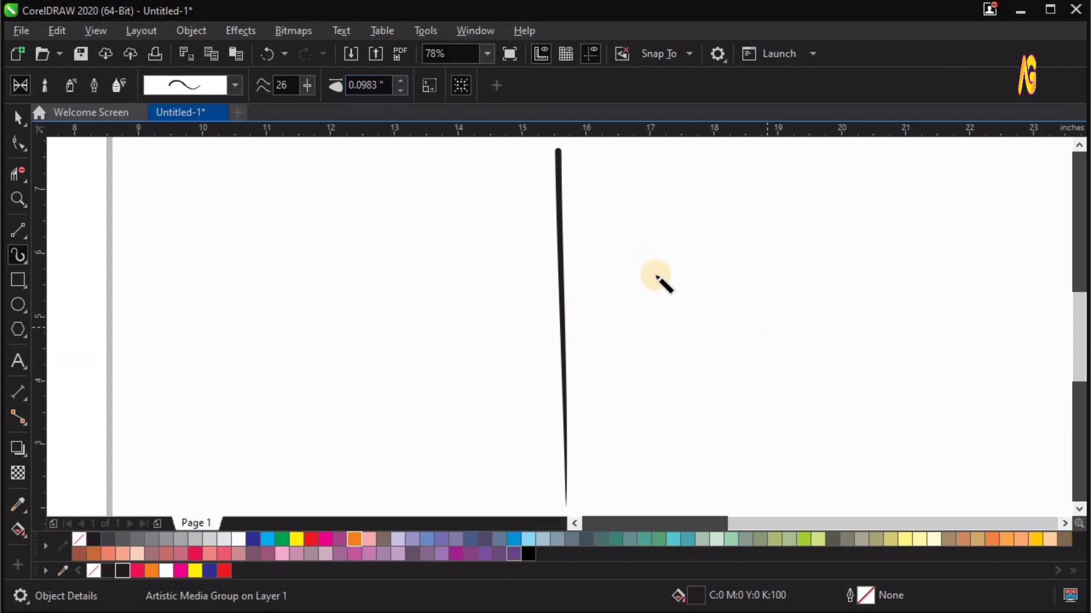
Step: Duplicate the vertical tapered line, placing the copy just to the right of the original
{"action": "key", "text": "F2"}
{"action": "left_click_drag", "start_coordinate": [564, 214], "coordinate": [1083, 539]}
{"action": "key", "text": "space"}
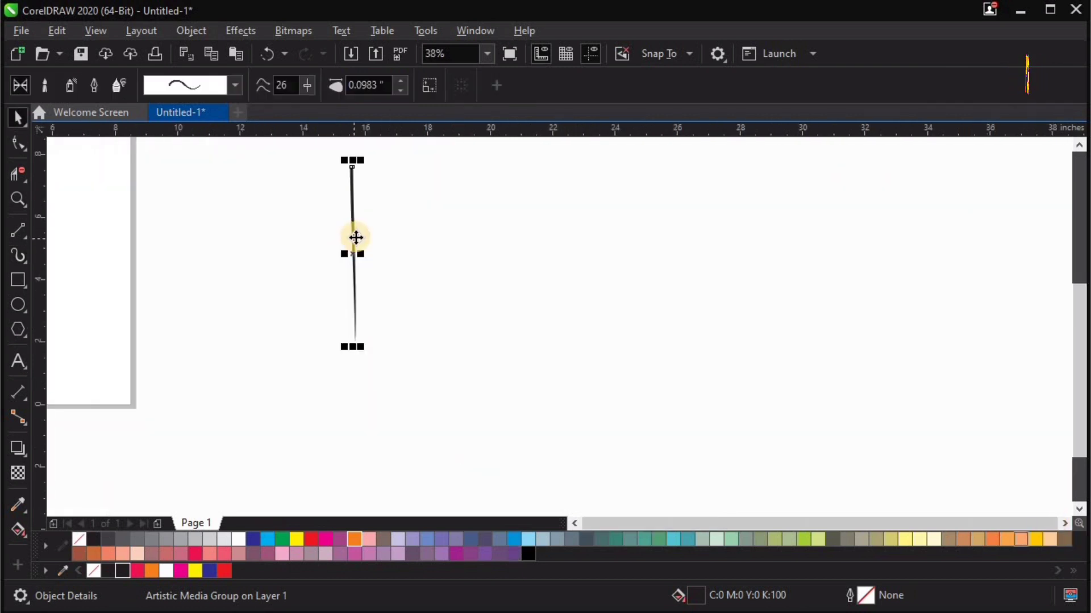
{"action": "left_click_drag", "start_coordinate": [355, 236], "coordinate": [362, 238]}
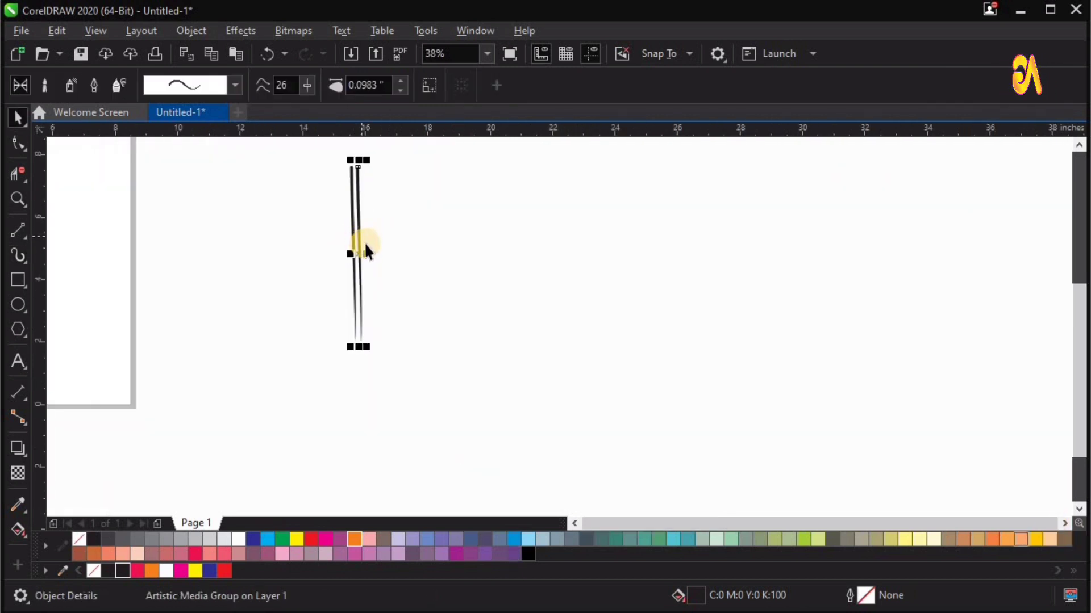
Step: Repeat the duplication to build an evenly spaced row of tapered lines about 17 inches wide
{"action": "key", "text": "ctrl+r"}
{"action": "key", "text": "ctrl+r"}
{"action": "key", "text": "ctrl+r"}
{"action": "key", "text": "ctrl+r"}
{"action": "key", "text": "ctrl+r"}
{"action": "key", "text": "ctrl+r"}
{"action": "key", "text": "ctrl+r"}
{"action": "key", "text": "ctrl+r"}
{"action": "key", "text": "ctrl+r"}
{"action": "key", "text": "ctrl+r"}
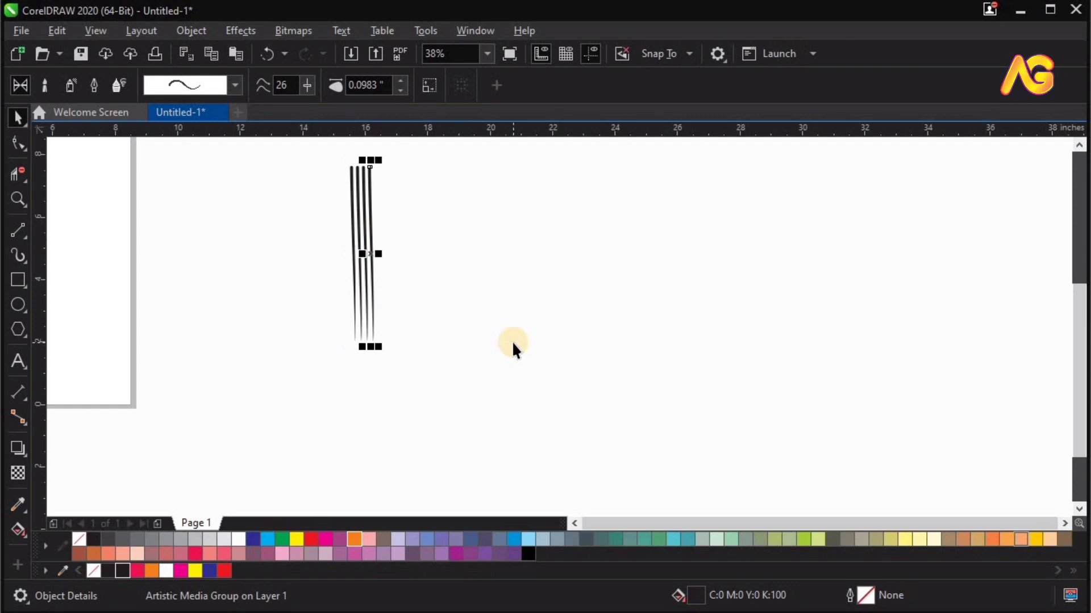
{"action": "key", "text": "ctrl+r"}
{"action": "key", "text": "ctrl+r"}
{"action": "key", "text": "ctrl+r"}
{"action": "key", "text": "ctrl+r"}
{"action": "key", "text": "ctrl+r"}
{"action": "key", "text": "ctrl+r"}
{"action": "key", "text": "ctrl+r"}
{"action": "key", "text": "ctrl+r"}
{"action": "key", "text": "ctrl+r"}
{"action": "key", "text": "ctrl+r"}
{"action": "key", "text": "ctrl+r"}
{"action": "key", "text": "ctrl+r"}
{"action": "key", "text": "ctrl+r"}
{"action": "key", "text": "ctrl+r"}
{"action": "key", "text": "ctrl+r"}
{"action": "key", "text": "ctrl+r"}
{"action": "key", "text": "ctrl+r"}
{"action": "key", "text": "ctrl+r"}
{"action": "key", "text": "ctrl+r"}
{"action": "key", "text": "ctrl+r"}
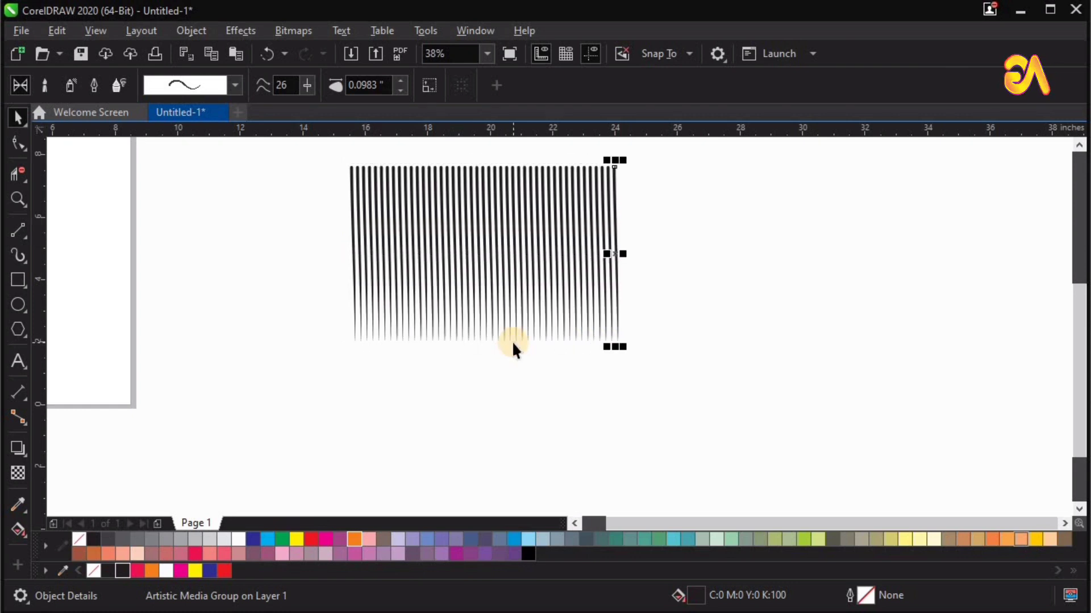
{"action": "key", "text": "ctrl+r"}
{"action": "key", "text": "ctrl+r"}
{"action": "key", "text": "ctrl+r"}
{"action": "key", "text": "ctrl+r"}
{"action": "key", "text": "ctrl+r"}
{"action": "key", "text": "ctrl+r"}
{"action": "key", "text": "ctrl+r"}
{"action": "key", "text": "ctrl+r"}
{"action": "key", "text": "ctrl+r"}
{"action": "key", "text": "ctrl+r"}
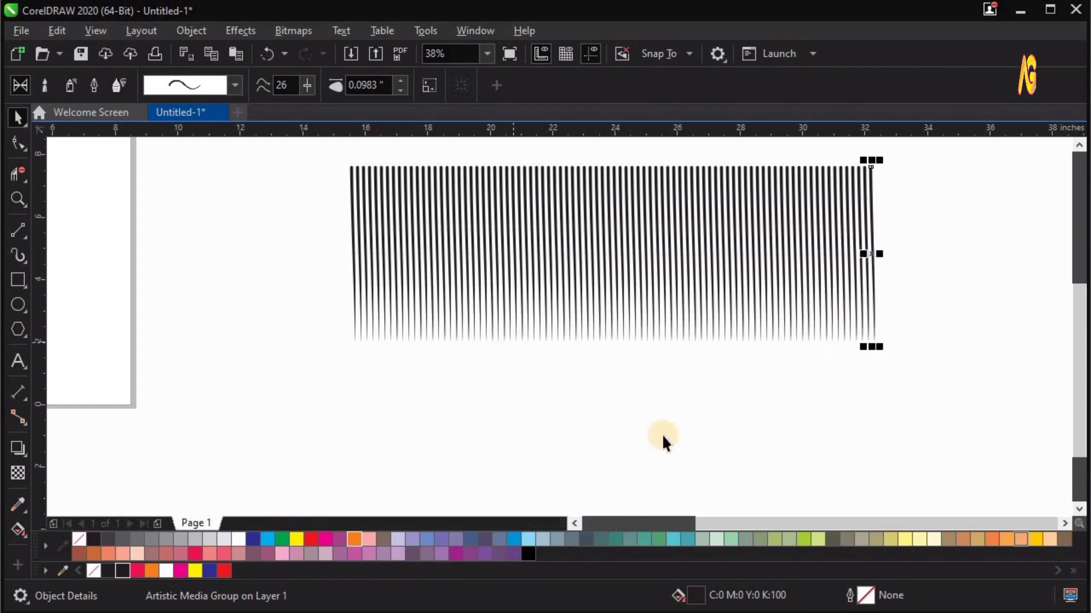
Step: Resize the full set of tapered lines to 20 inches wide and 20 inches high and group them
{"action": "key", "text": "shift+F2"}
{"action": "scroll", "coordinate": [531, 466], "scroll_direction": "down", "scroll_amount": 1}
{"action": "left_click_drag", "start_coordinate": [205, 263], "coordinate": [961, 580]}
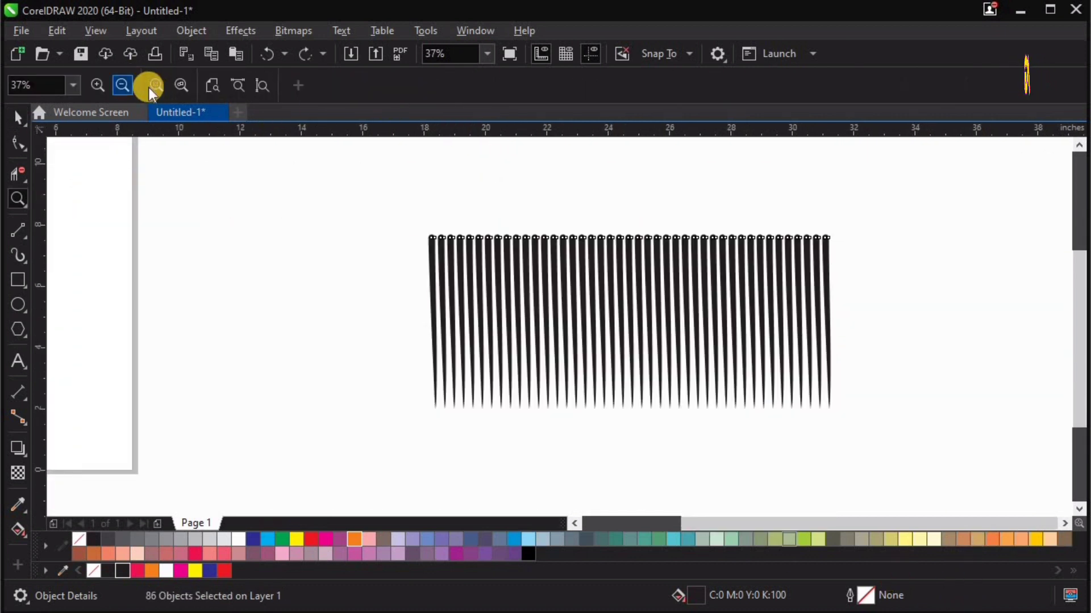
{"action": "key", "text": "space"}
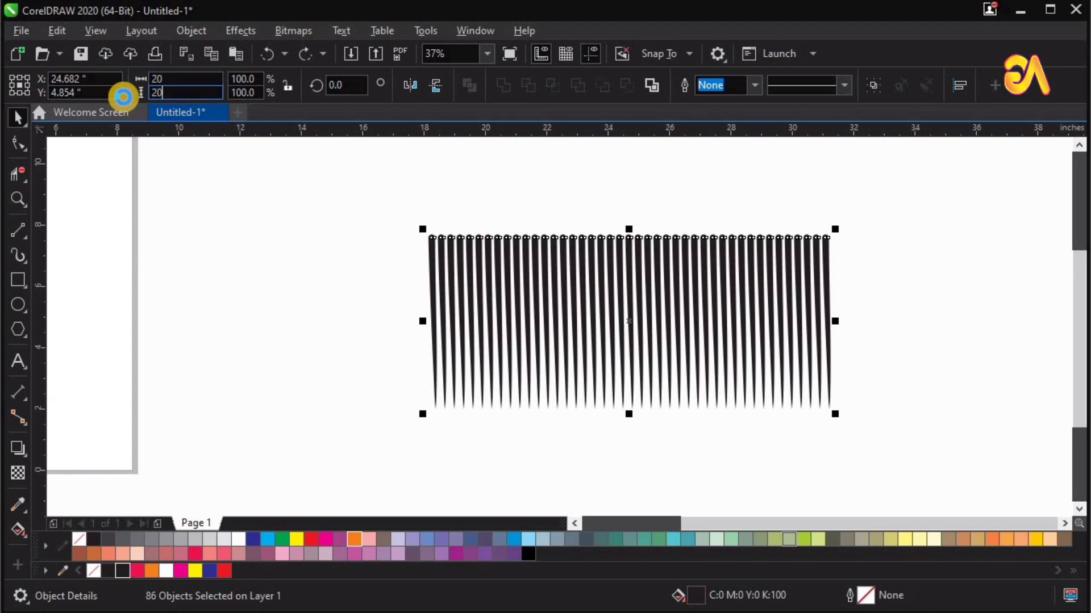
{"action": "key", "text": "Return"}
{"action": "scroll", "coordinate": [727, 376], "scroll_direction": "down", "scroll_amount": 1}
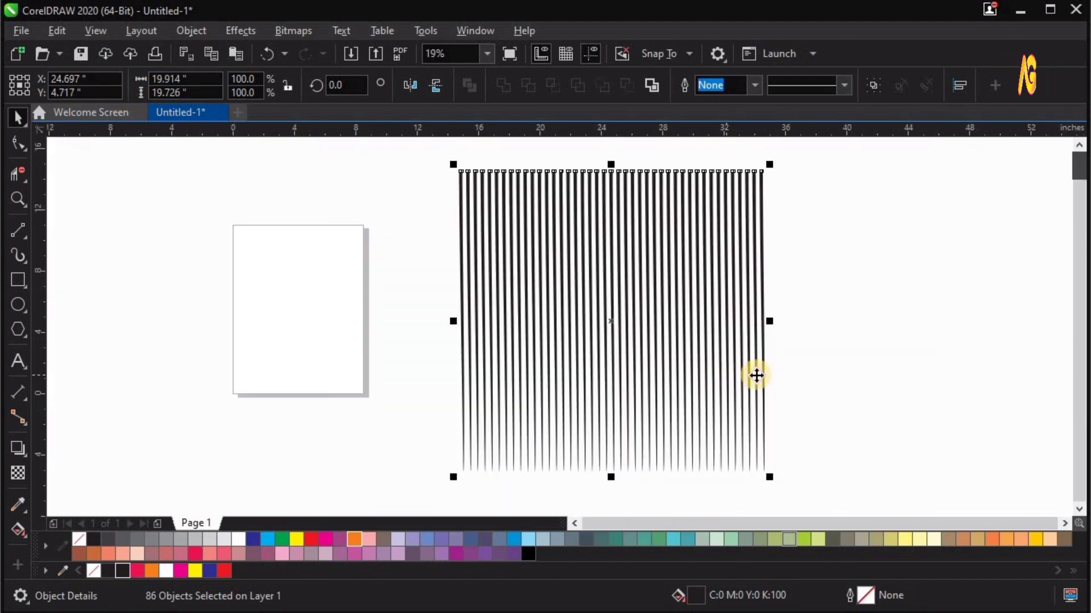
{"action": "key", "text": "ctrl+g"}
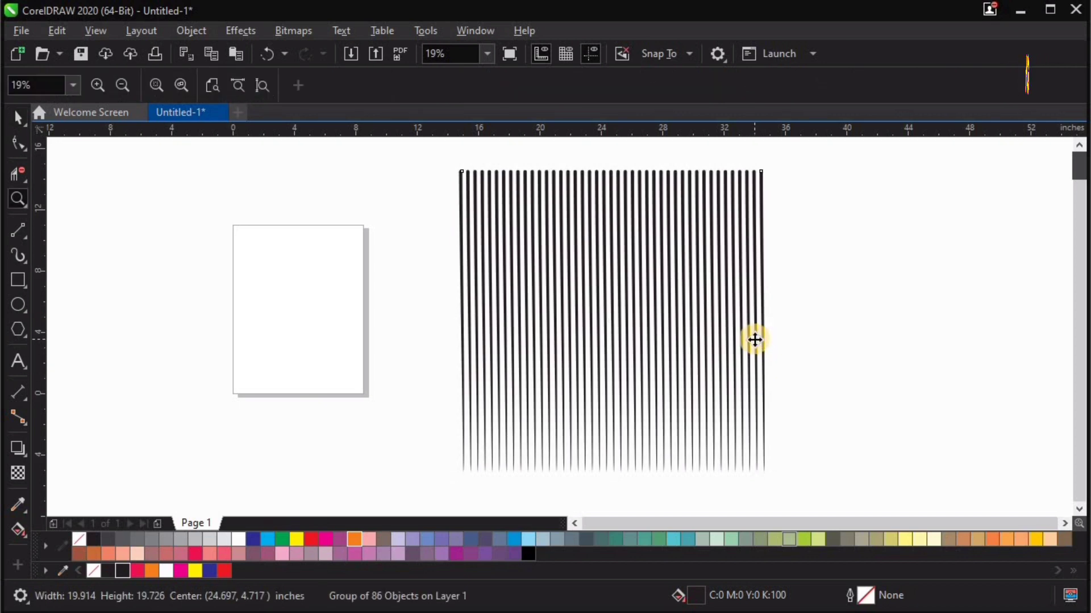
Step: Rotate the grouped lines to 315 degrees so that they run diagonally
{"action": "left_click_drag", "start_coordinate": [777, 164], "coordinate": [826, 349]}
{"action": "key", "text": "F2"}
{"action": "left_click_drag", "start_coordinate": [318, 195], "coordinate": [1010, 484]}
Step: Add the artistic text "AYAN" beside the line group and enlarge it to about 494 pt
{"action": "left_click", "coordinate": [19, 361]}
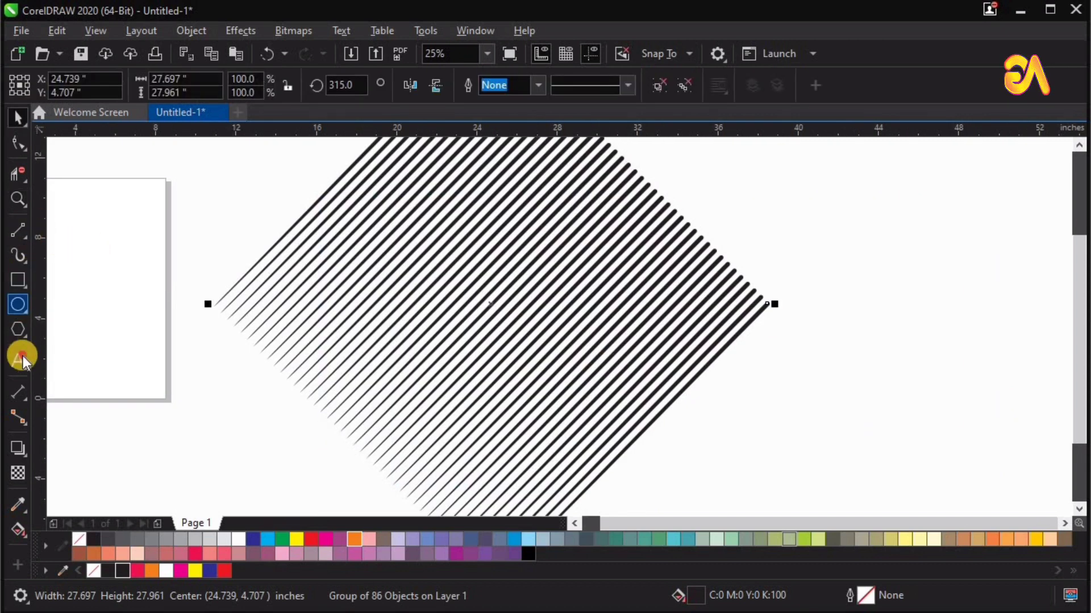
{"action": "left_click", "coordinate": [190, 242]}
{"action": "type", "text": "AYAN"}
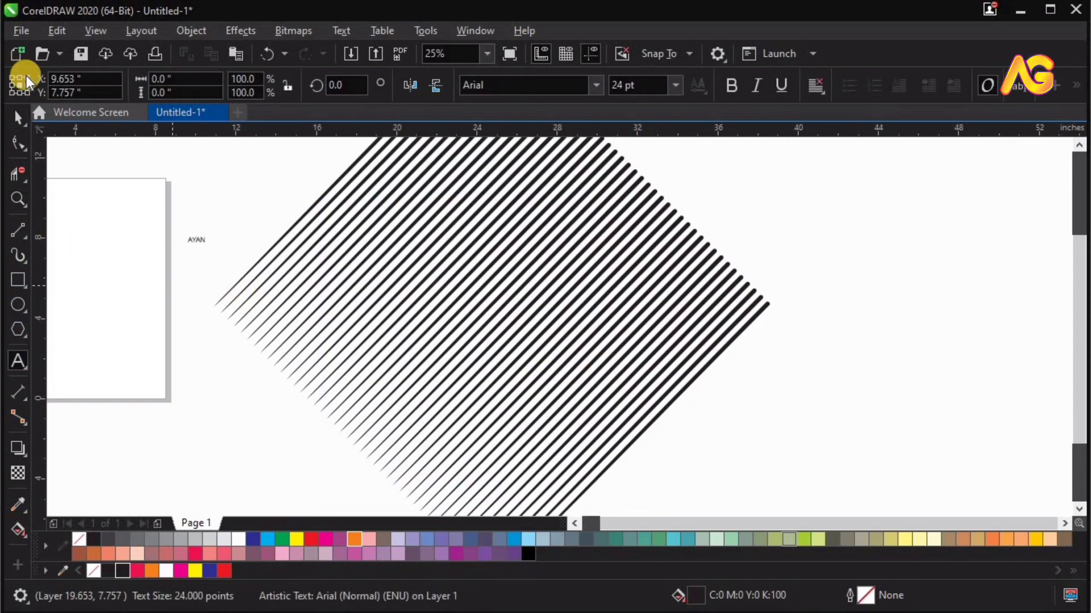
{"action": "left_click", "coordinate": [20, 116]}
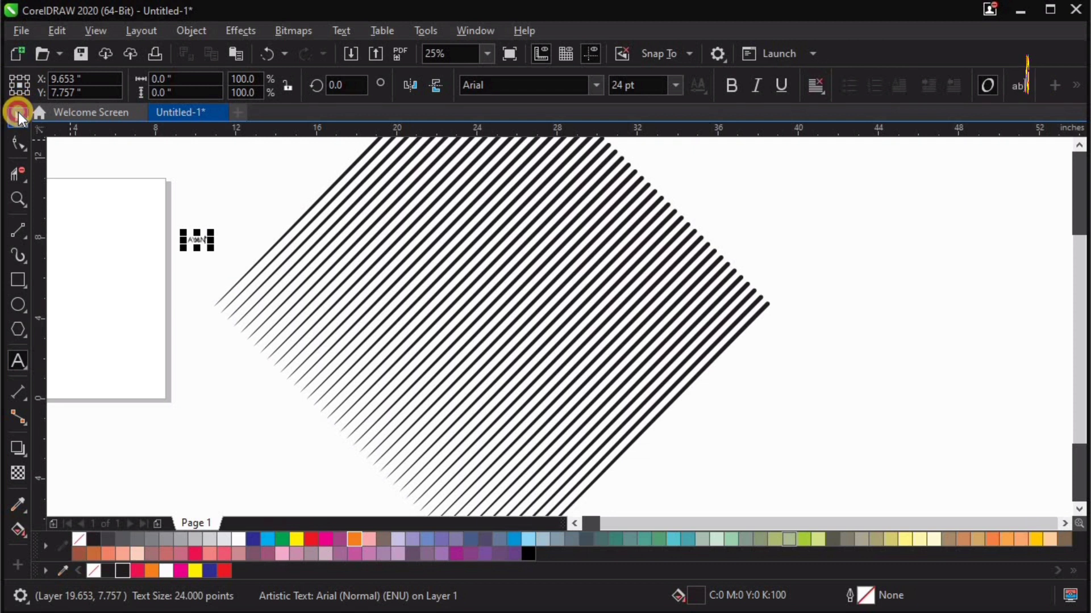
{"action": "left_click_drag", "start_coordinate": [213, 253], "coordinate": [531, 419]}
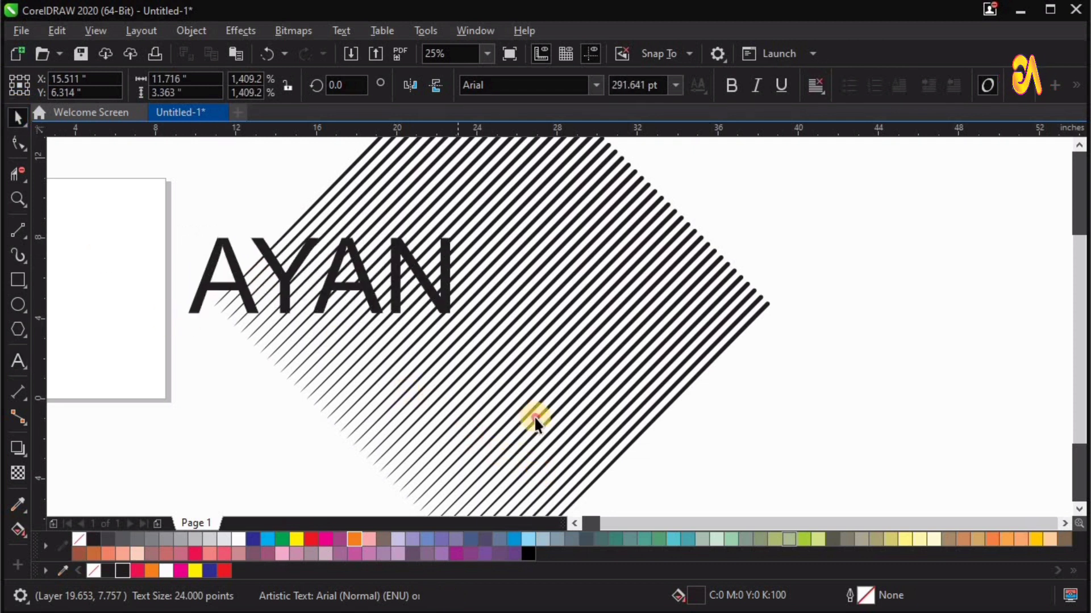
Step: Apply bold to the text and change its font to AutomatonCapsSSK
{"action": "left_click", "coordinate": [732, 87]}
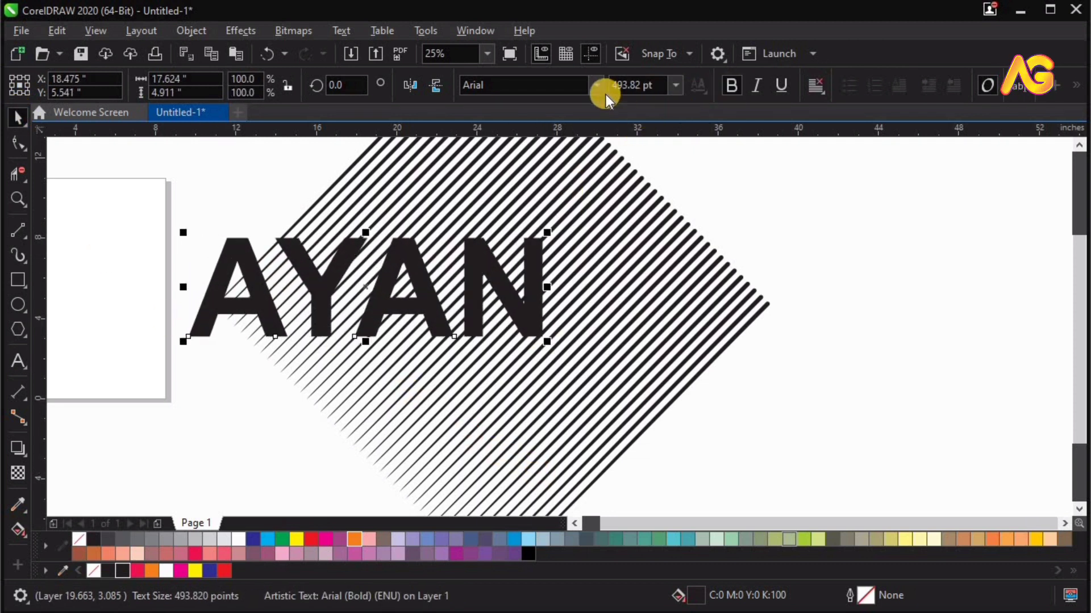
{"action": "left_click", "coordinate": [597, 86]}
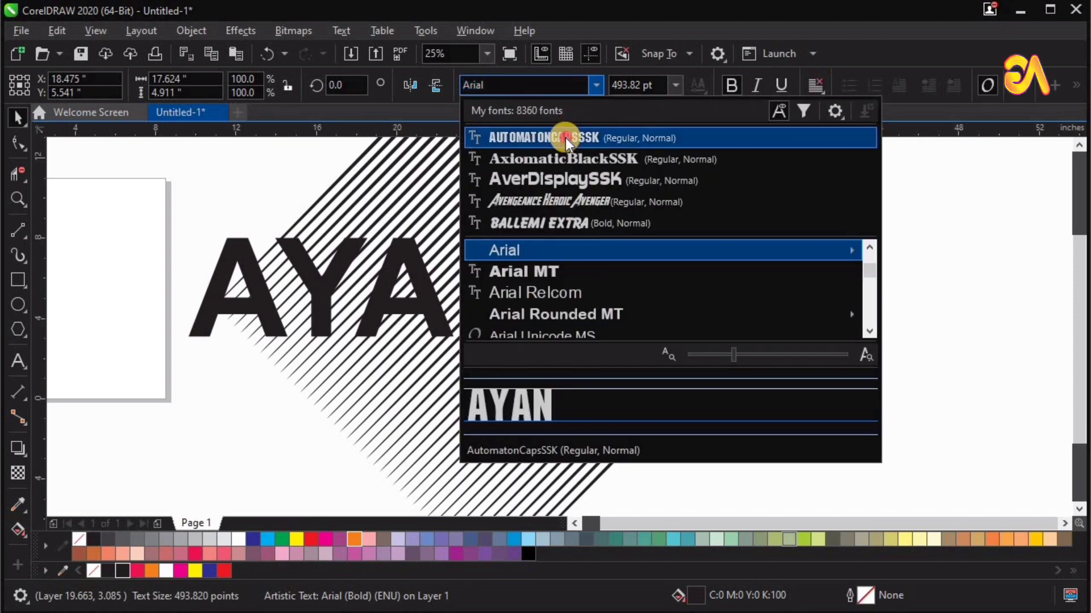
{"action": "left_click", "coordinate": [565, 138]}
Step: Centre the text horizontally and vertically on the diagonal line group
{"action": "left_click", "coordinate": [496, 300], "text": "shift"}
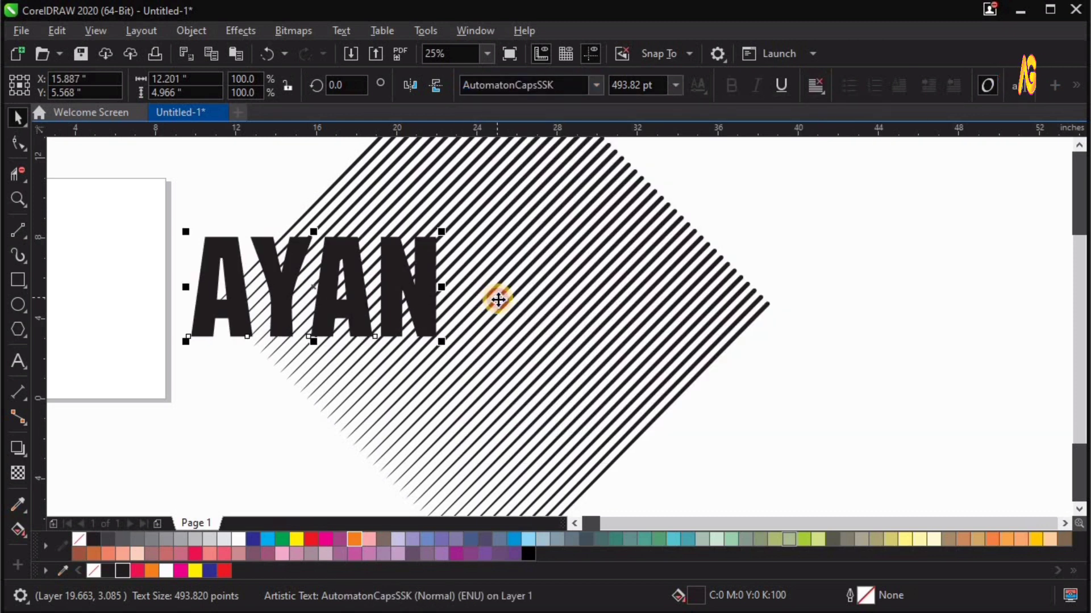
{"action": "key", "text": "c"}
{"action": "key", "text": "e"}
{"action": "left_click", "coordinate": [609, 304]}
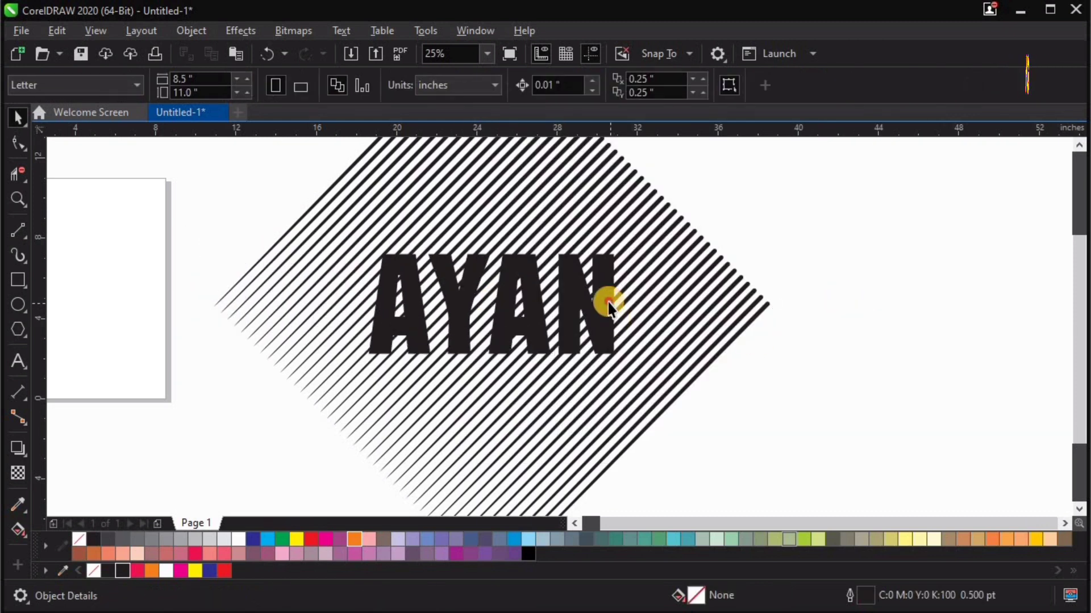
Step: Enlarge the centred text to about 720 pt and stretch it to about 19.7 inches wide
{"action": "left_click", "coordinate": [605, 299]}
{"action": "left_click_drag", "start_coordinate": [673, 225], "coordinate": [674, 220]}
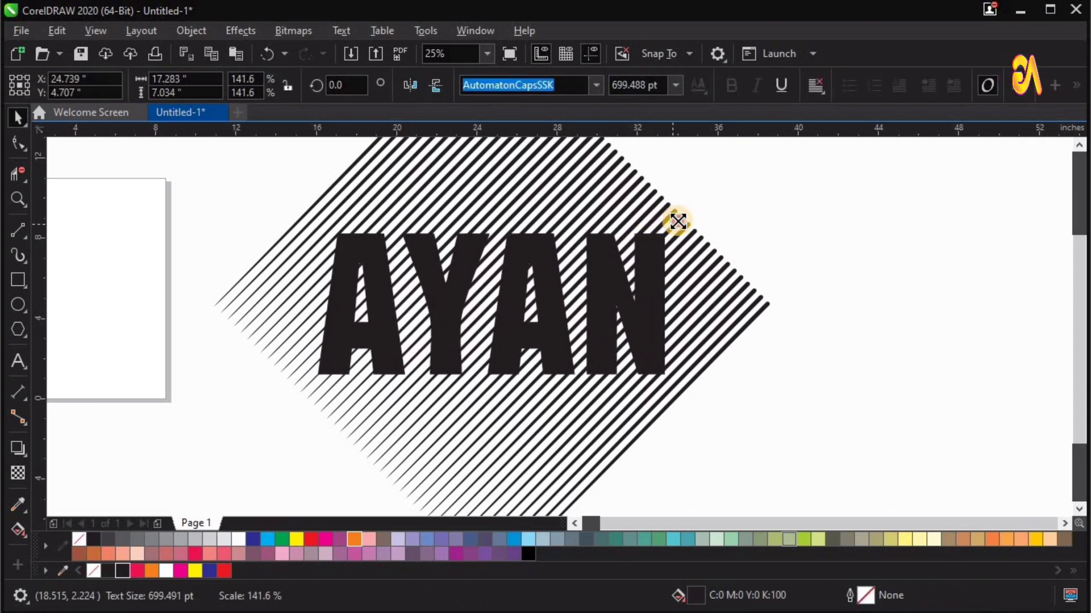
{"action": "left_click_drag", "start_coordinate": [698, 306], "coordinate": [717, 305]}
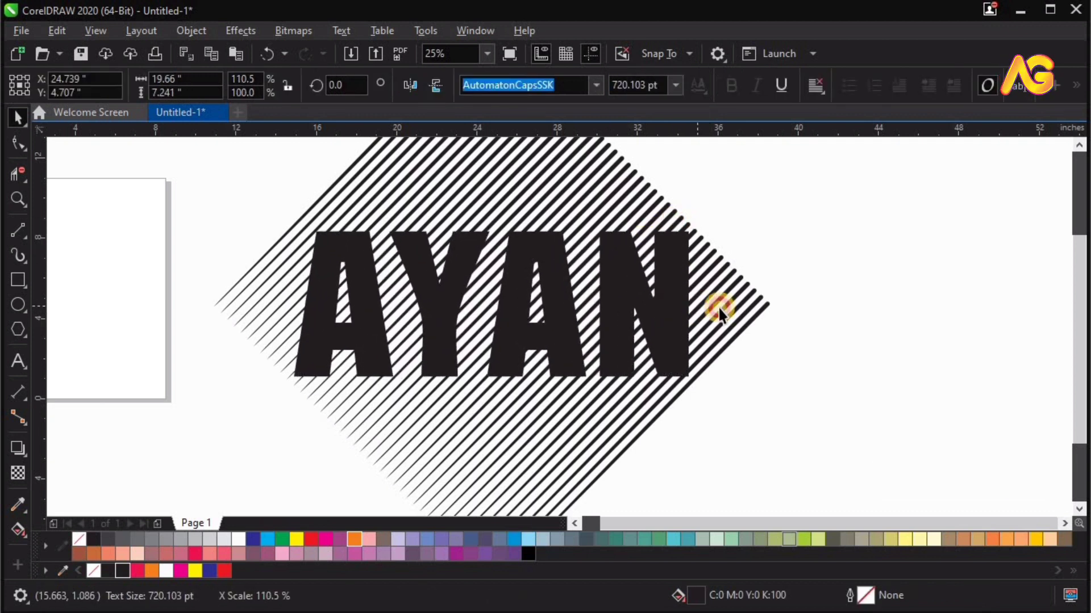
{"action": "left_click", "coordinate": [741, 309], "text": "shift"}
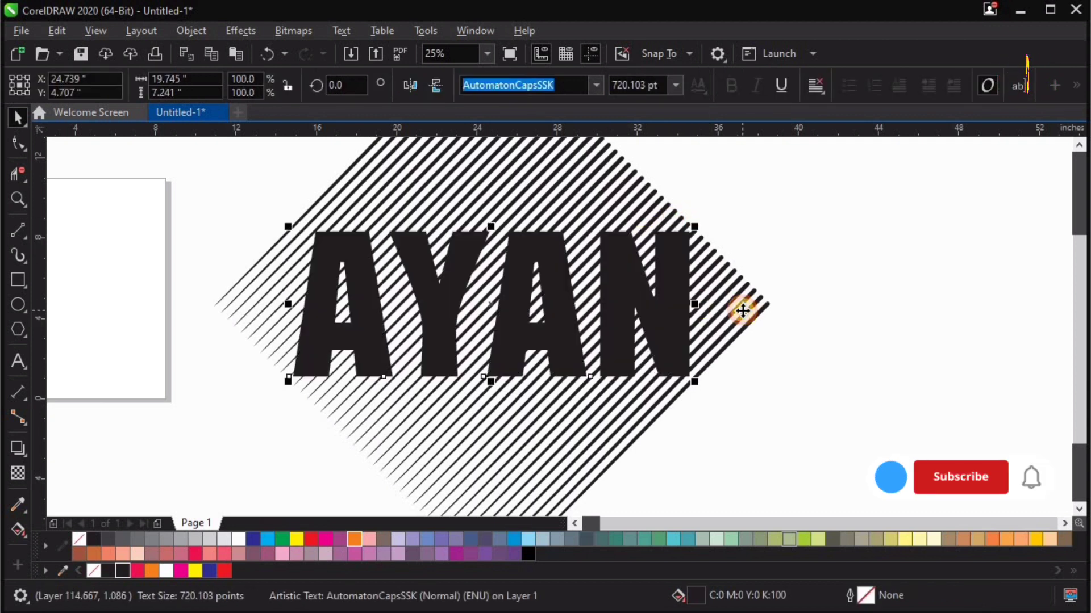
{"action": "left_click", "coordinate": [852, 310]}
Step: Use Virtual Segment Delete to remove the line segments outside the left edge of the first letter A
{"action": "key", "text": "F4"}
{"action": "key", "text": "z"}
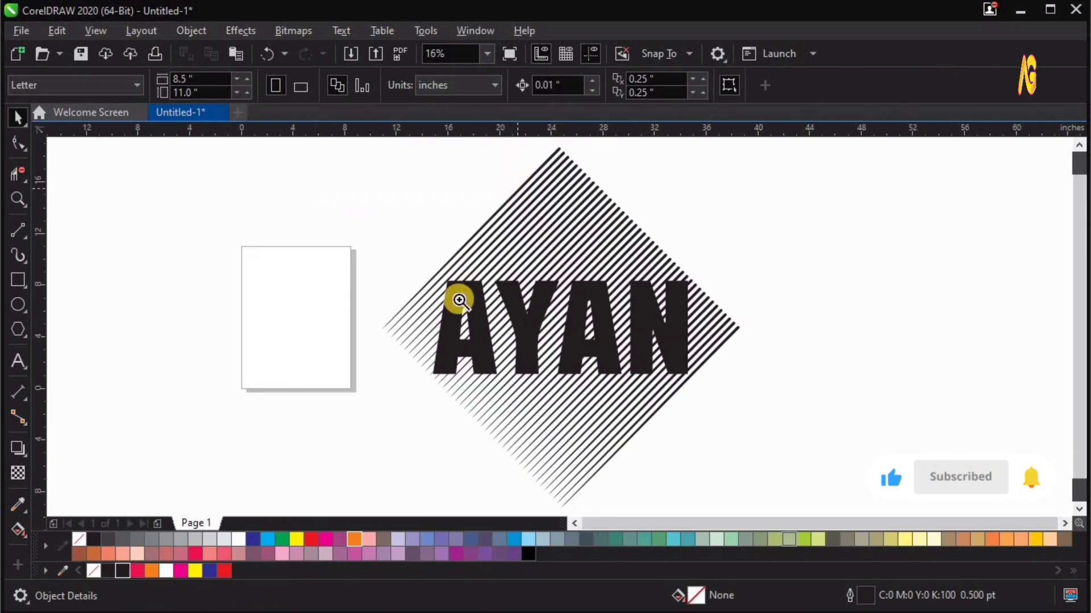
{"action": "left_click_drag", "start_coordinate": [359, 231], "coordinate": [805, 454]}
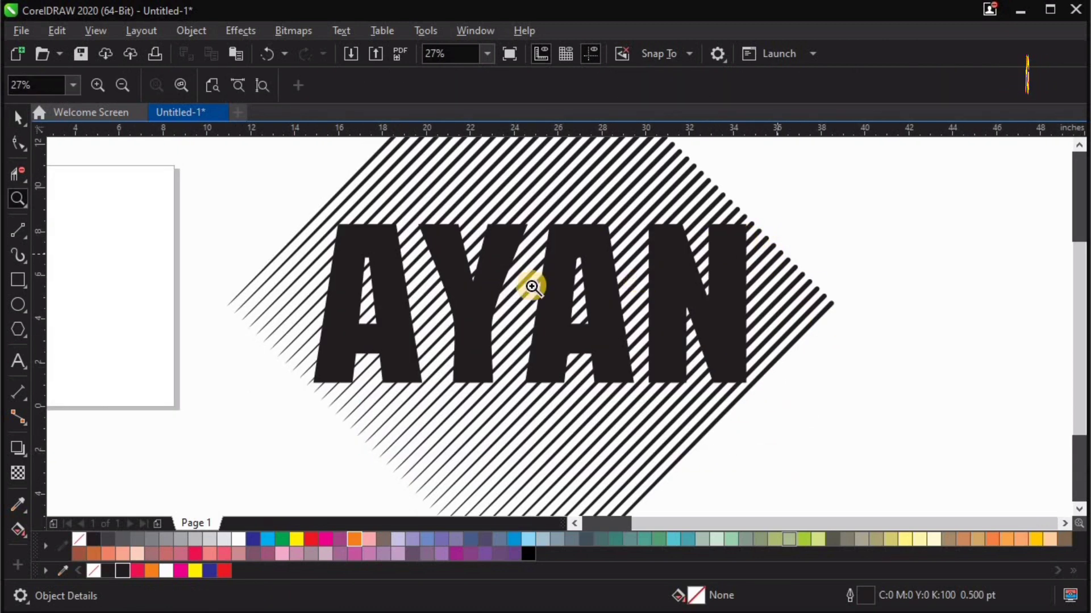
{"action": "key", "text": "space"}
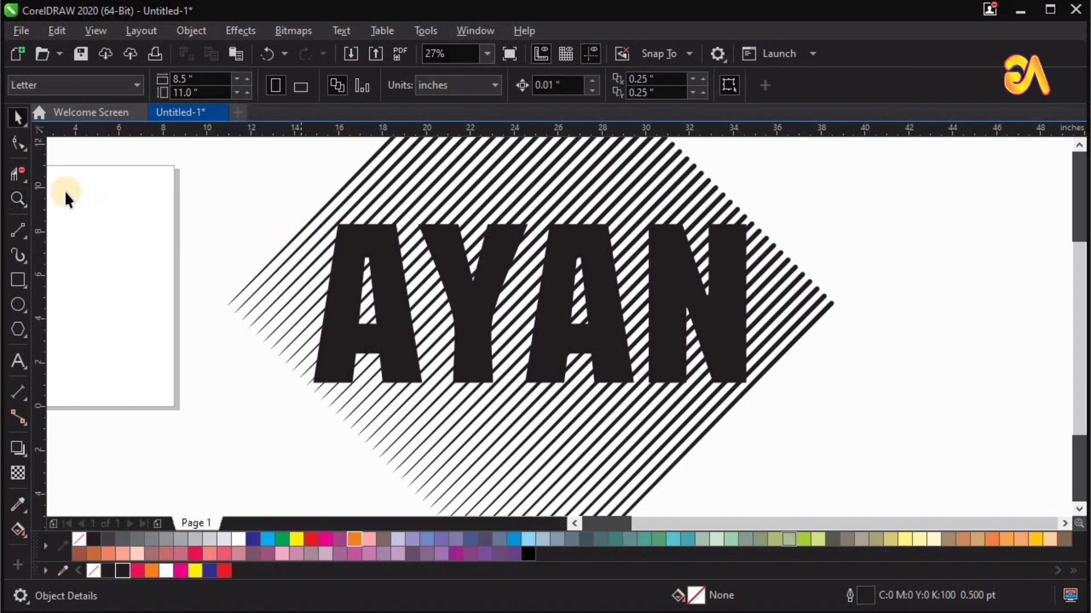
{"action": "left_click", "coordinate": [19, 175]}
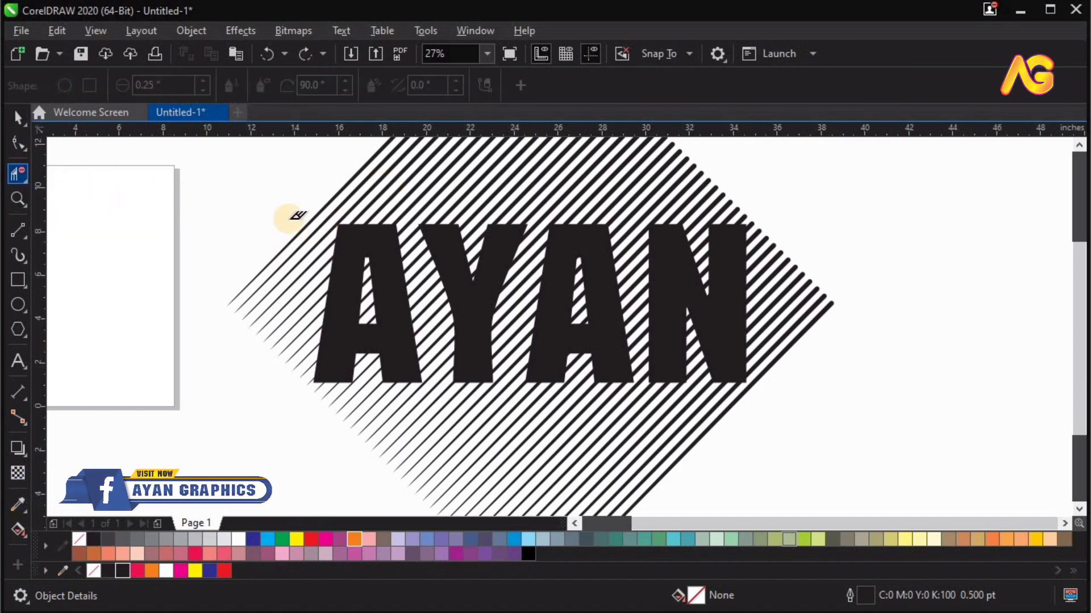
{"action": "left_click", "coordinate": [294, 270]}
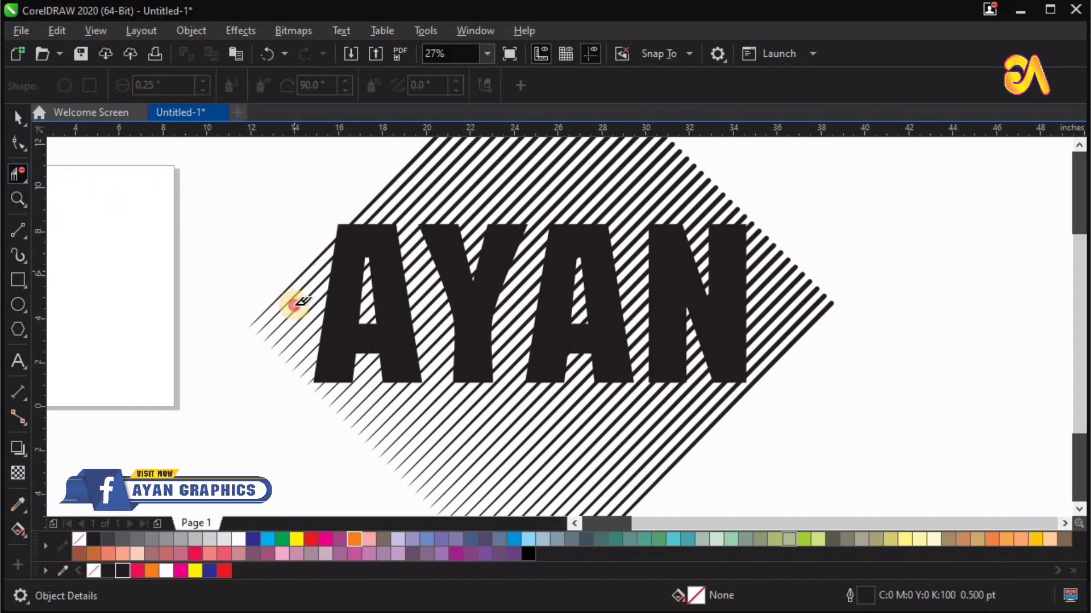
{"action": "left_click_drag", "start_coordinate": [294, 306], "coordinate": [294, 307]}
{"action": "left_click_drag", "start_coordinate": [294, 305], "coordinate": [310, 381]}
{"action": "left_click", "coordinate": [311, 391]}
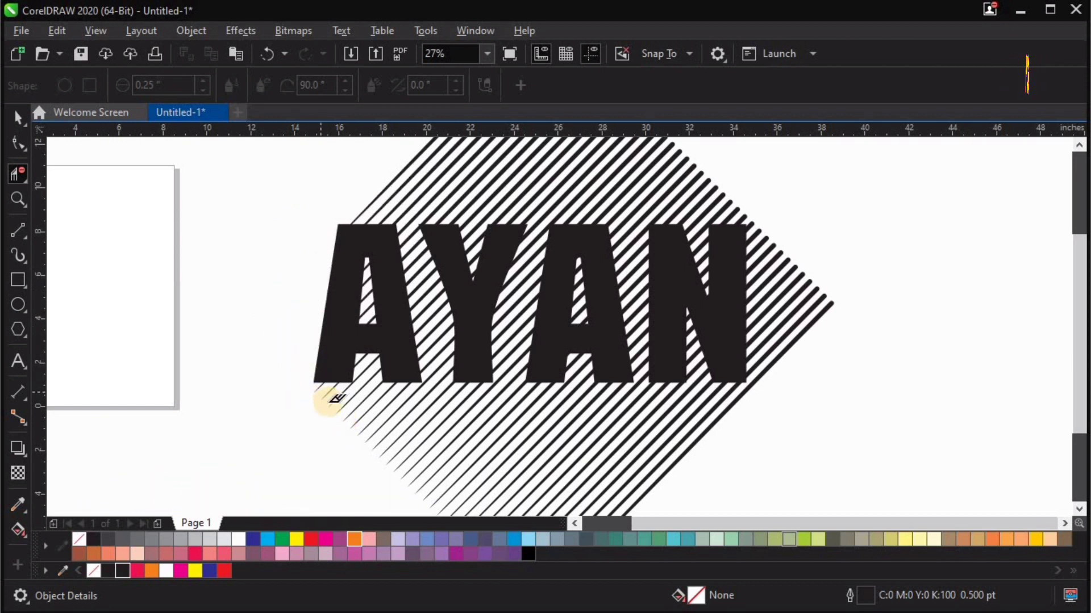
Step: Delete the line segments below the text and those extending past the right edge of the N
{"action": "left_click_drag", "start_coordinate": [316, 381], "coordinate": [847, 440]}
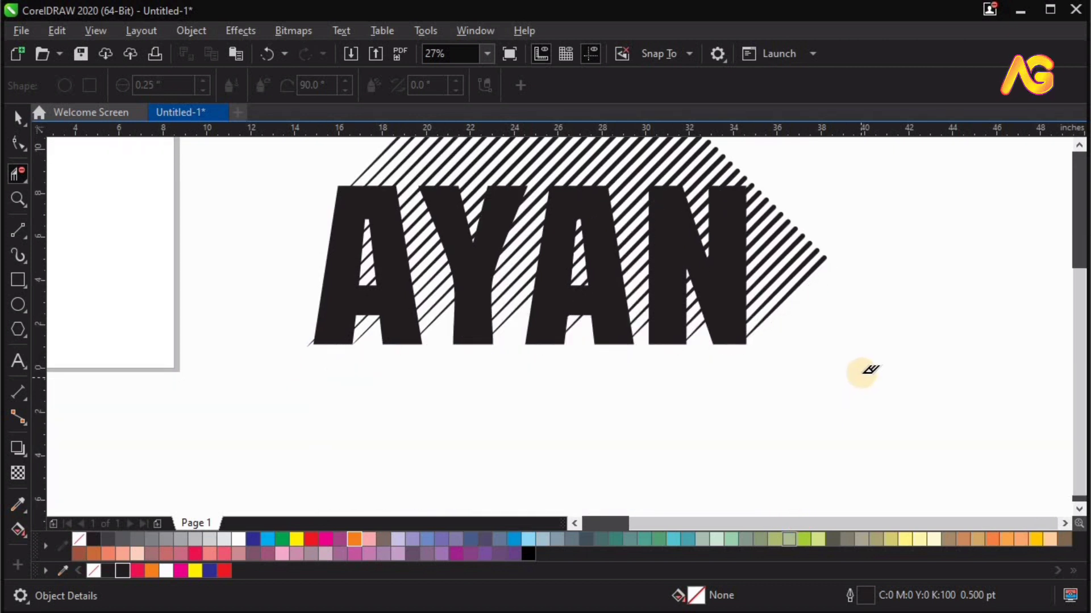
{"action": "scroll", "coordinate": [783, 348], "scroll_direction": "up", "scroll_amount": 3}
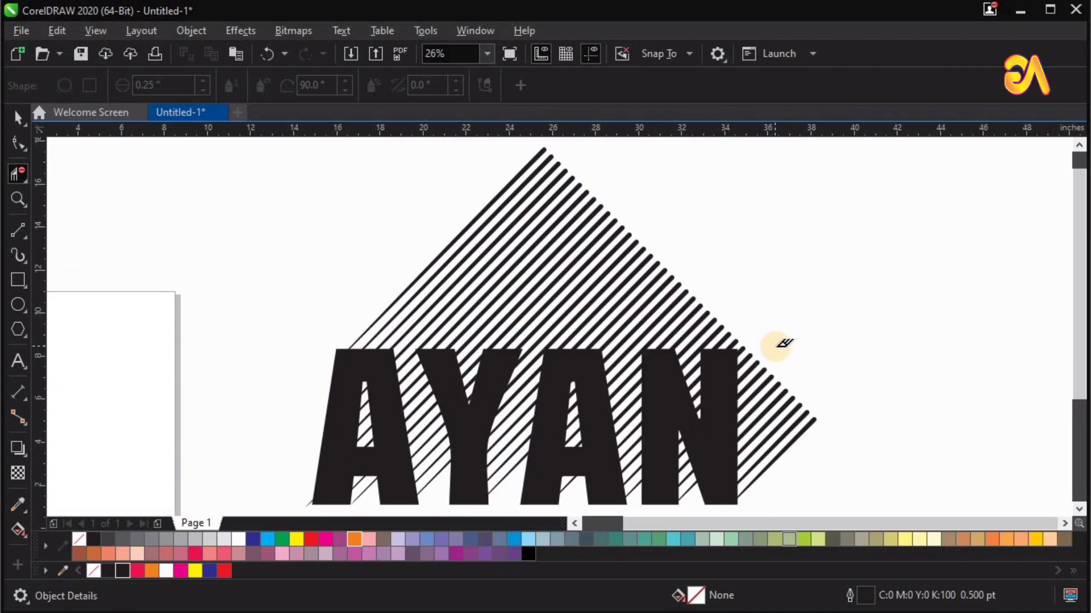
{"action": "scroll", "coordinate": [784, 343], "scroll_direction": "up", "scroll_amount": 1}
{"action": "left_click", "coordinate": [747, 367]}
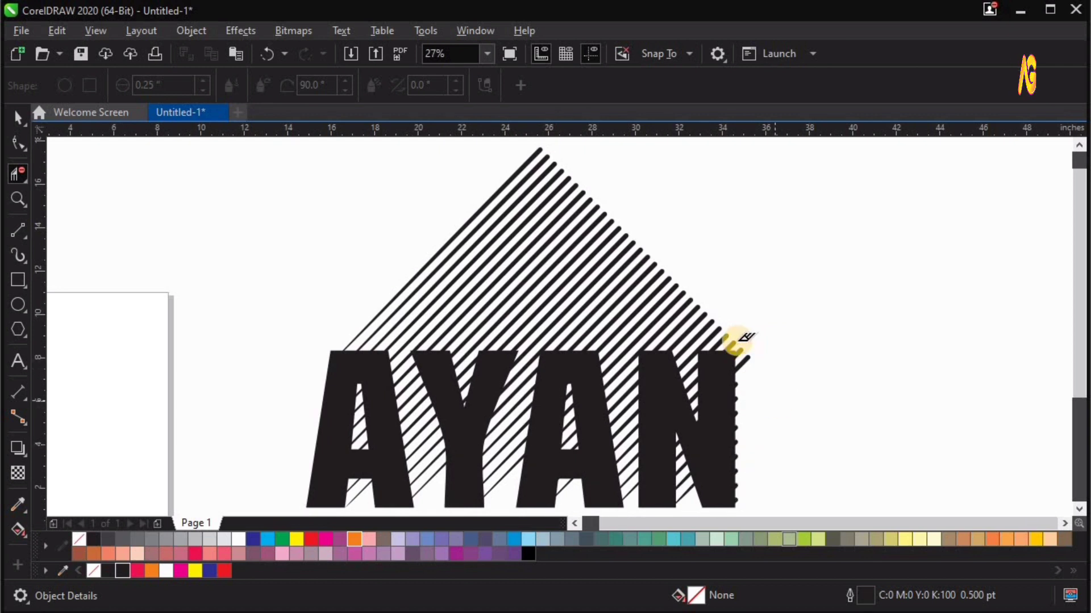
Step: Delete all line segments extending above the top edge of the text
{"action": "left_click", "coordinate": [698, 330]}
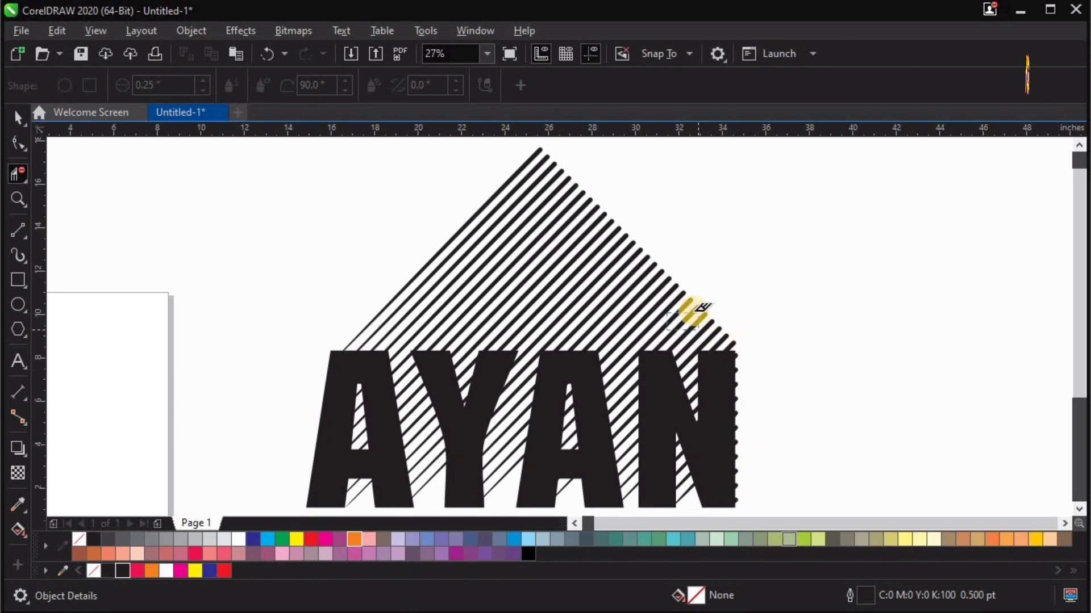
{"action": "left_click_drag", "start_coordinate": [694, 311], "coordinate": [740, 348]}
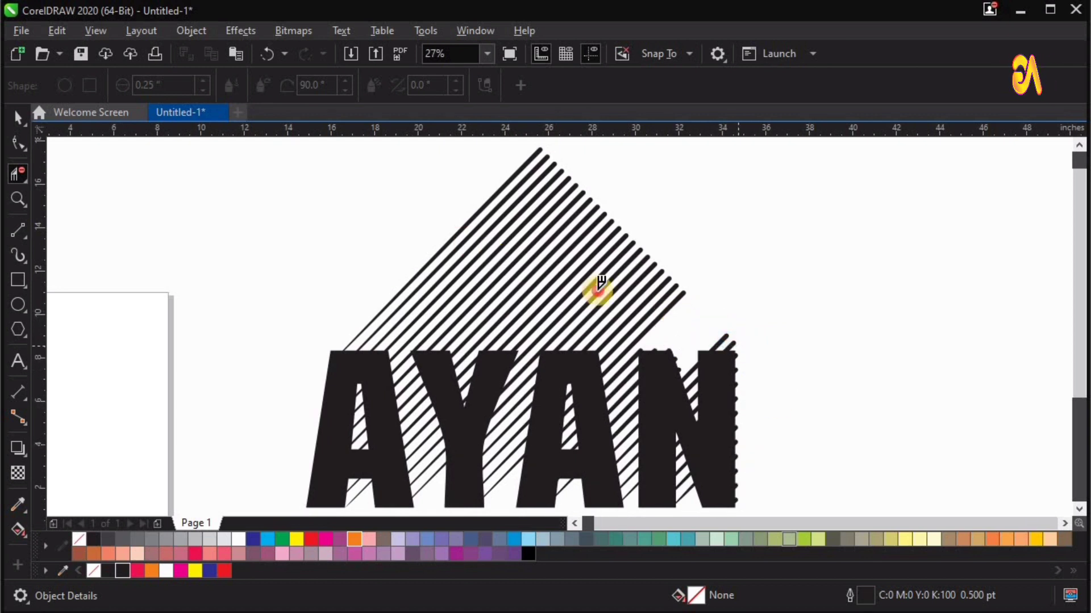
{"action": "left_click_drag", "start_coordinate": [468, 243], "coordinate": [681, 315]}
{"action": "left_click_drag", "start_coordinate": [447, 213], "coordinate": [527, 260]}
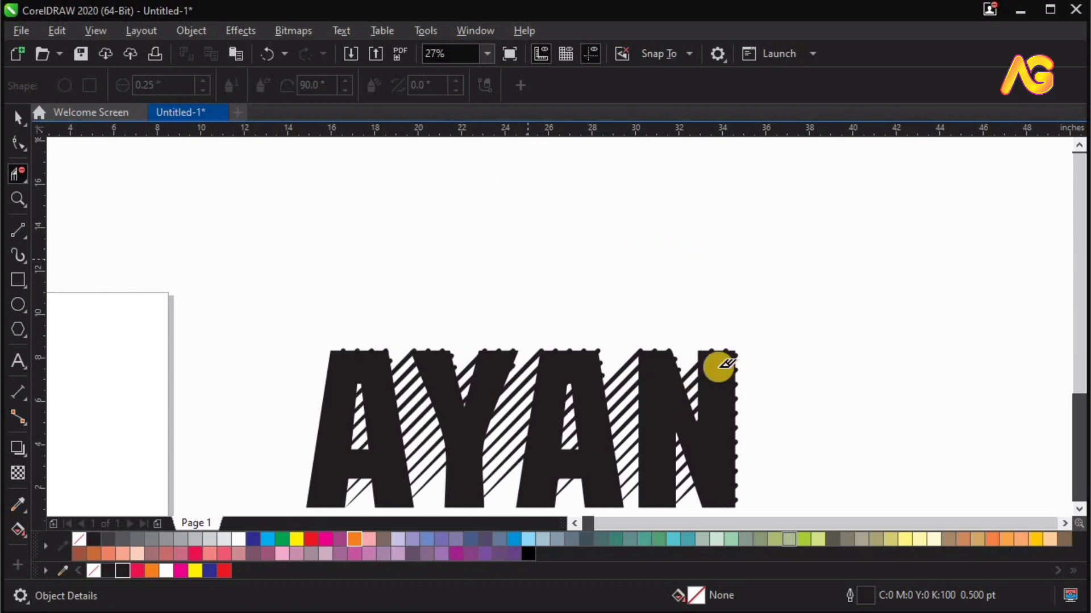
Step: Delete the line segments between the second A and the N, and those in the N's two openings
{"action": "scroll", "coordinate": [749, 355], "scroll_direction": "up", "scroll_amount": 2}
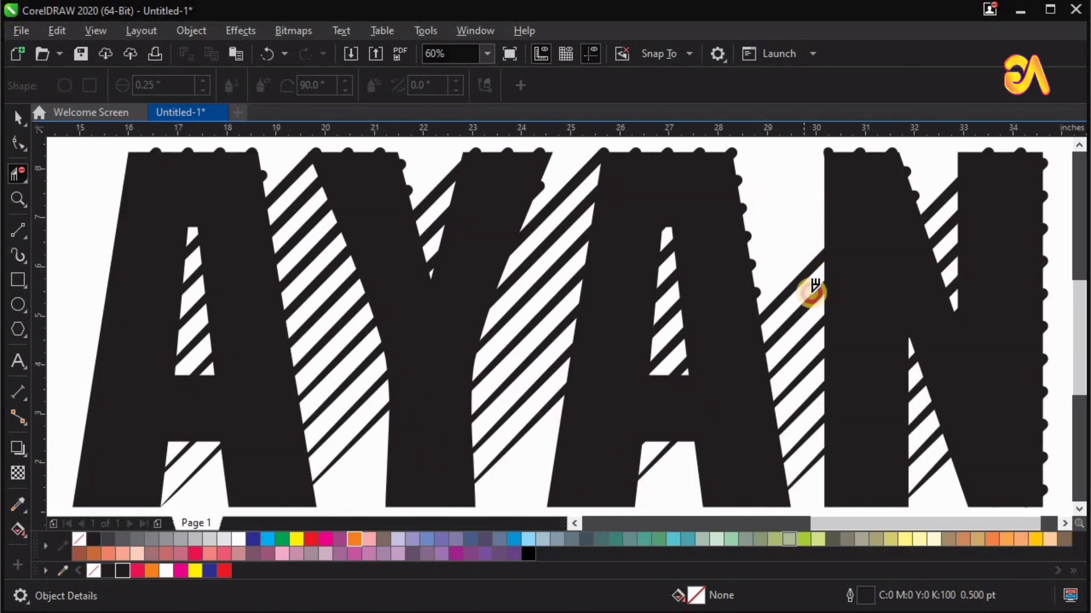
{"action": "mouse_move", "coordinate": [812, 313]}
{"action": "left_mouse_down"}
{"action": "mouse_move", "coordinate": [800, 358]}
{"action": "mouse_move", "coordinate": [823, 470]}
{"action": "left_mouse_up"}
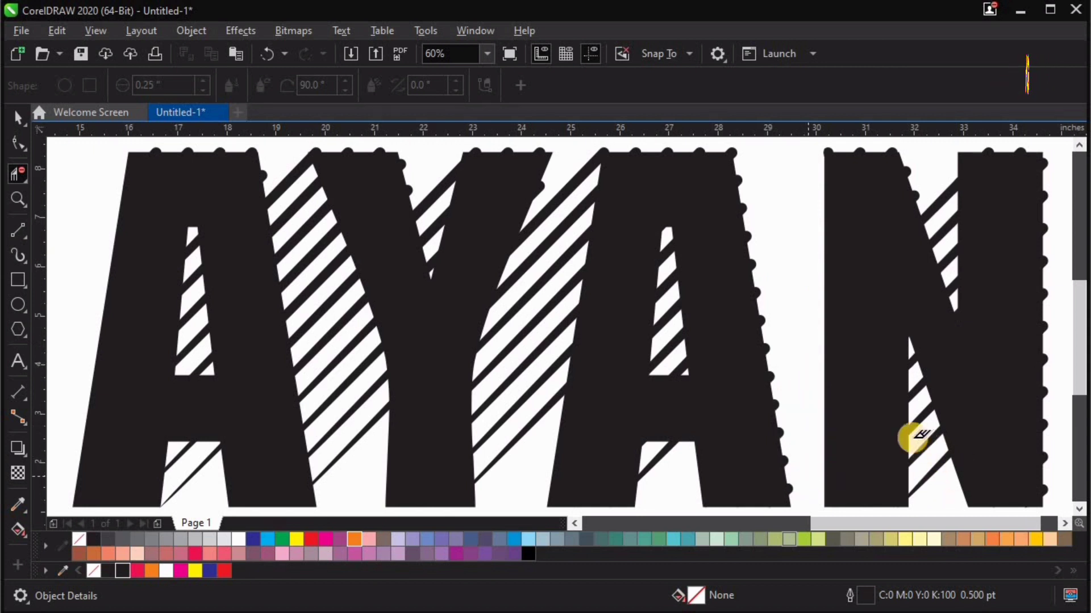
{"action": "mouse_move", "coordinate": [940, 467]}
{"action": "left_mouse_down"}
{"action": "mouse_move", "coordinate": [909, 357]}
{"action": "mouse_move", "coordinate": [912, 367]}
{"action": "mouse_move", "coordinate": [963, 331]}
{"action": "mouse_move", "coordinate": [934, 195]}
{"action": "mouse_move", "coordinate": [946, 219]}
{"action": "left_mouse_up"}
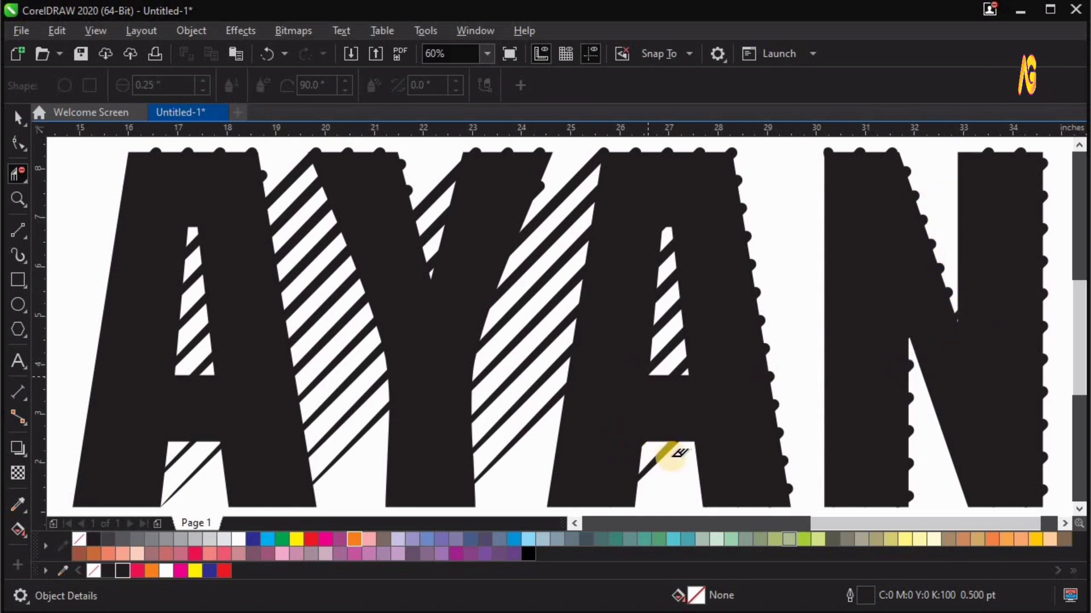
Step: Delete the line segments inside the second A's openings, between it and the Y, and in the Y's upper notch
{"action": "left_click_drag", "start_coordinate": [668, 453], "coordinate": [690, 370]}
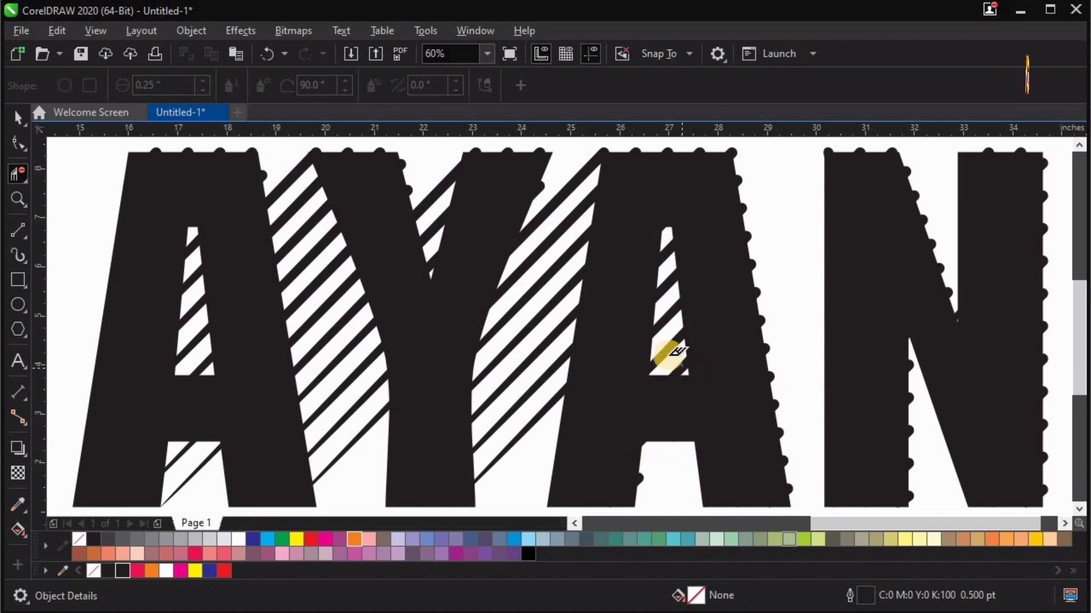
{"action": "left_click_drag", "start_coordinate": [669, 309], "coordinate": [672, 240]}
{"action": "mouse_move", "coordinate": [506, 445]}
{"action": "left_mouse_down"}
{"action": "mouse_move", "coordinate": [531, 341]}
{"action": "mouse_move", "coordinate": [538, 355]}
{"action": "mouse_move", "coordinate": [549, 317]}
{"action": "mouse_move", "coordinate": [528, 278]}
{"action": "mouse_move", "coordinate": [552, 247]}
{"action": "left_mouse_up"}
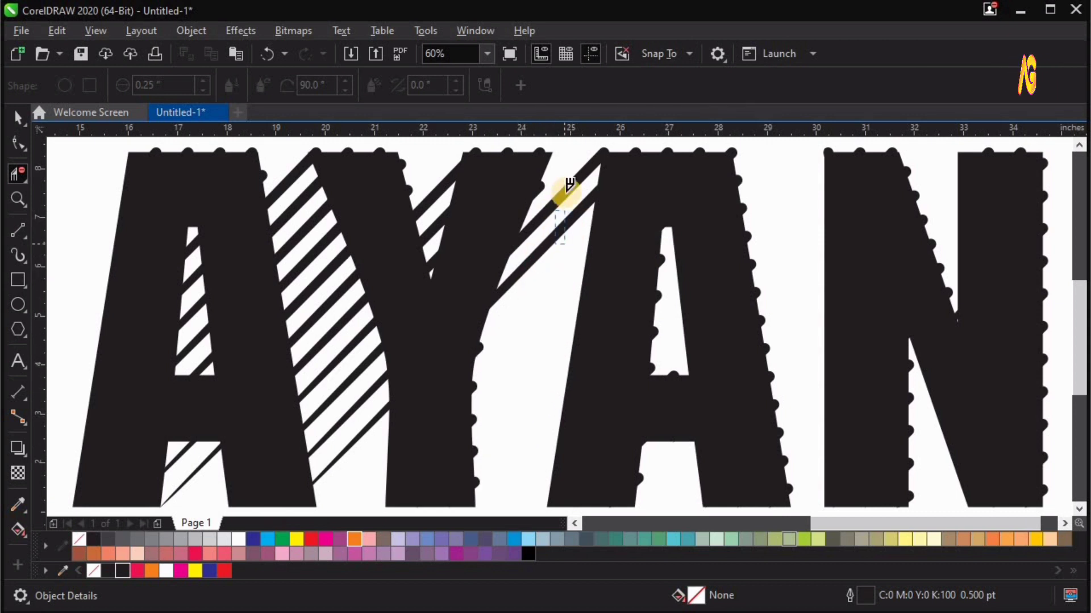
{"action": "mouse_move", "coordinate": [568, 185]}
{"action": "left_mouse_down"}
{"action": "mouse_move", "coordinate": [536, 246]}
{"action": "mouse_move", "coordinate": [428, 182]}
{"action": "mouse_move", "coordinate": [441, 230]}
{"action": "left_mouse_up"}
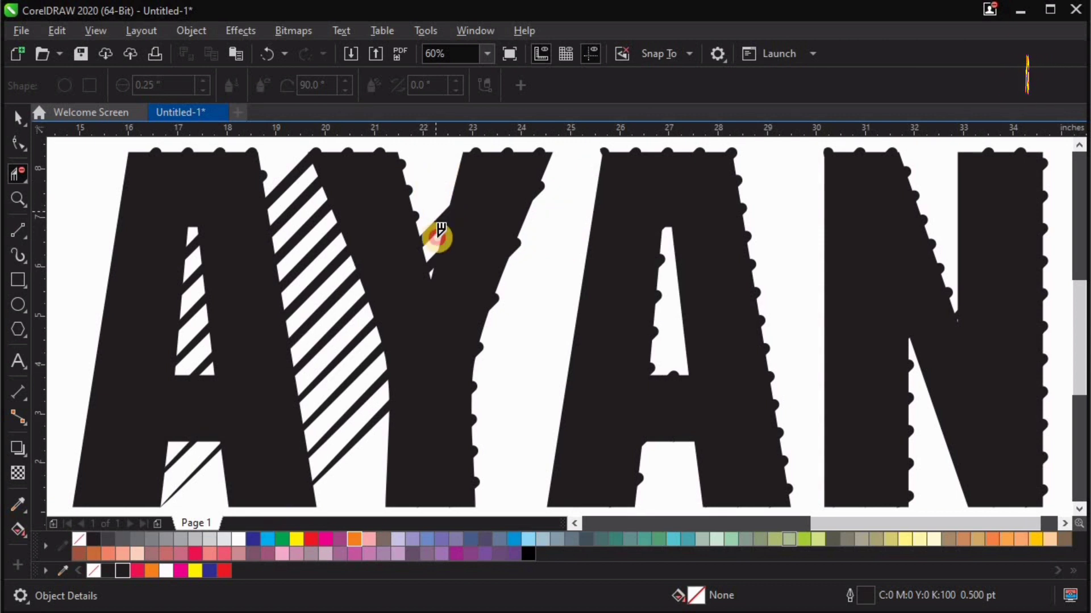
{"action": "left_click", "coordinate": [434, 250]}
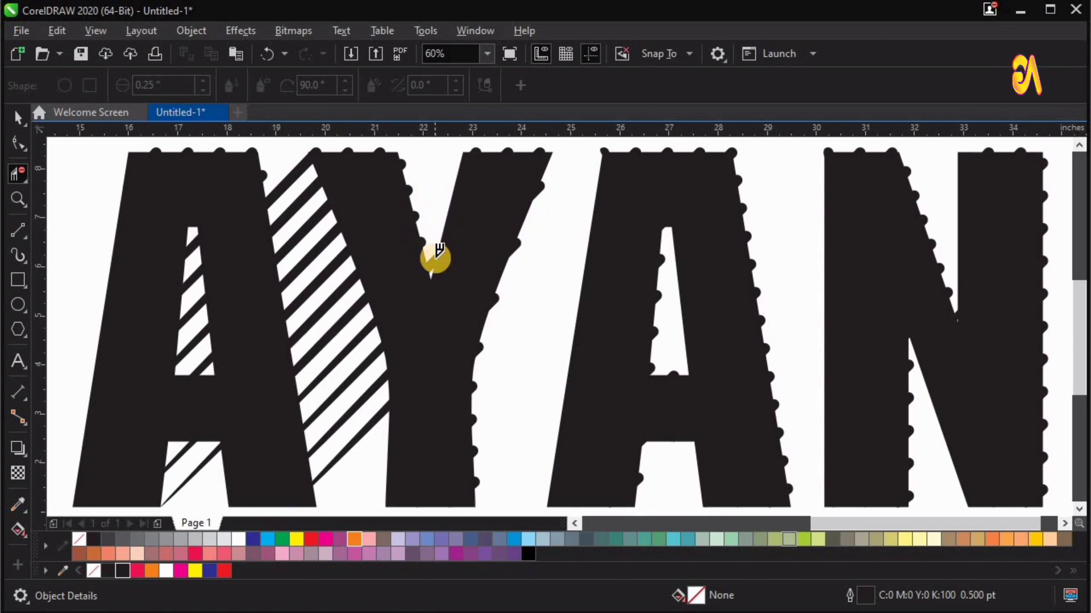
{"action": "left_click", "coordinate": [438, 262]}
Step: Delete the line segments between the first A and the Y, and inside both openings of the first A
{"action": "mouse_move", "coordinate": [336, 315]}
{"action": "left_mouse_down"}
{"action": "mouse_move", "coordinate": [351, 389]}
{"action": "mouse_move", "coordinate": [372, 424]}
{"action": "left_mouse_up"}
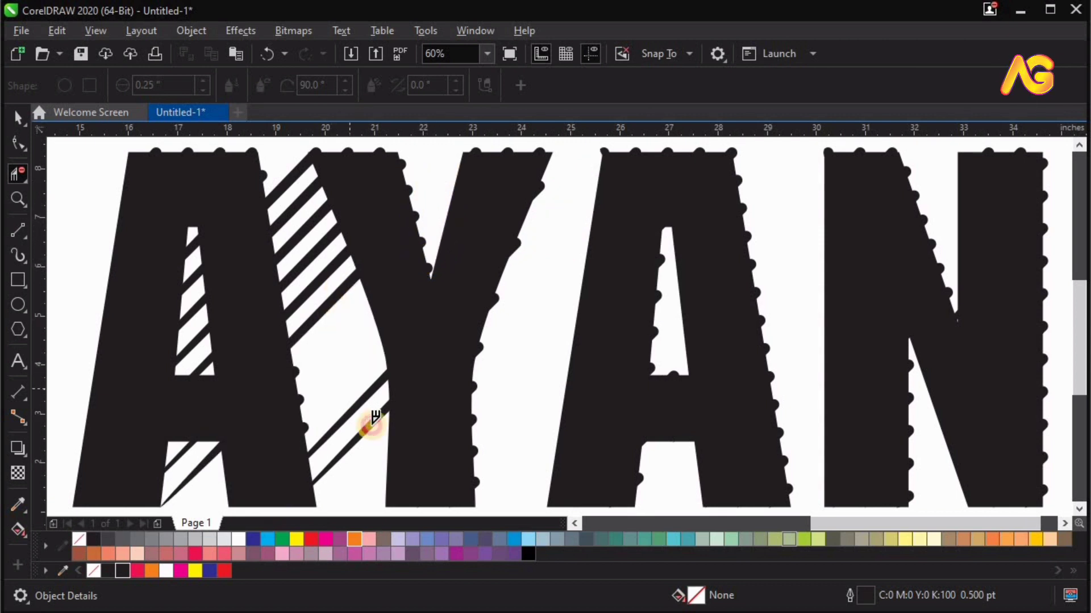
{"action": "mouse_move", "coordinate": [294, 294]}
{"action": "left_mouse_down"}
{"action": "mouse_move", "coordinate": [325, 299]}
{"action": "mouse_move", "coordinate": [311, 245]}
{"action": "mouse_move", "coordinate": [324, 244]}
{"action": "mouse_move", "coordinate": [301, 199]}
{"action": "left_mouse_up"}
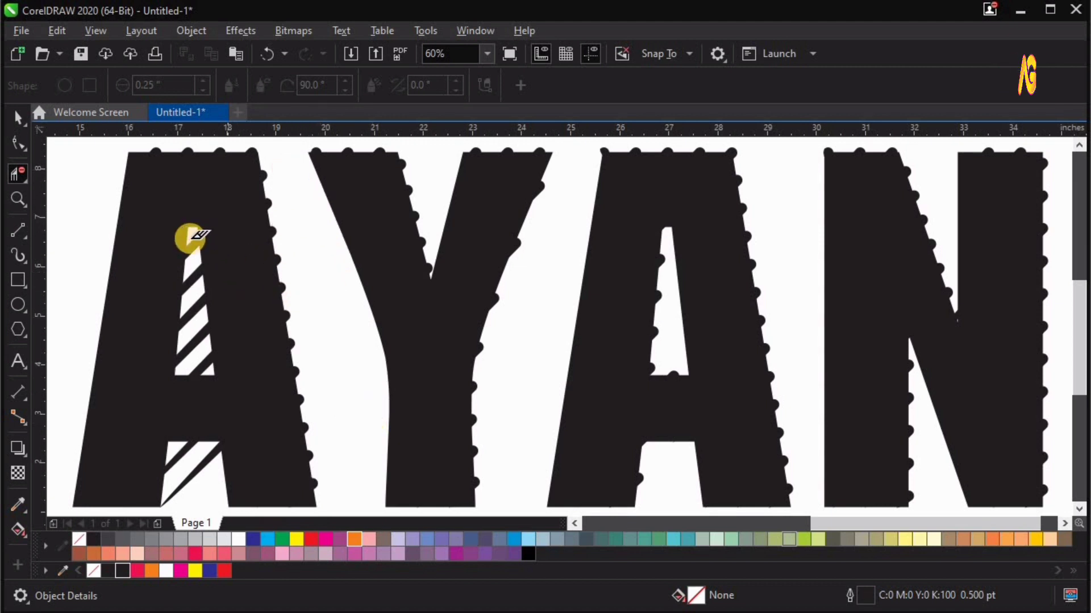
{"action": "left_click_drag", "start_coordinate": [193, 250], "coordinate": [205, 461]}
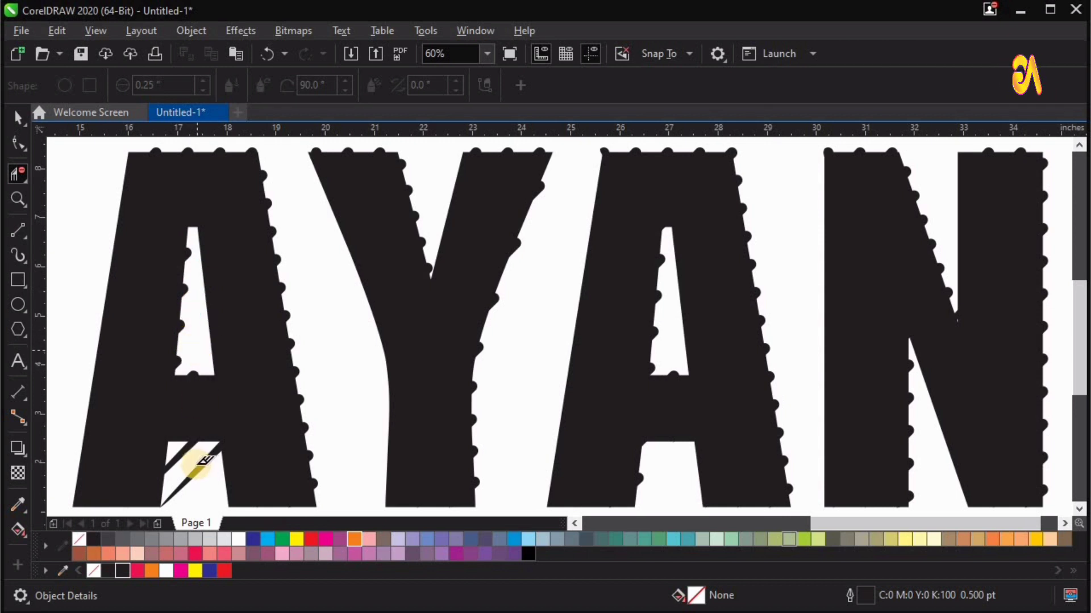
{"action": "left_click", "coordinate": [216, 470]}
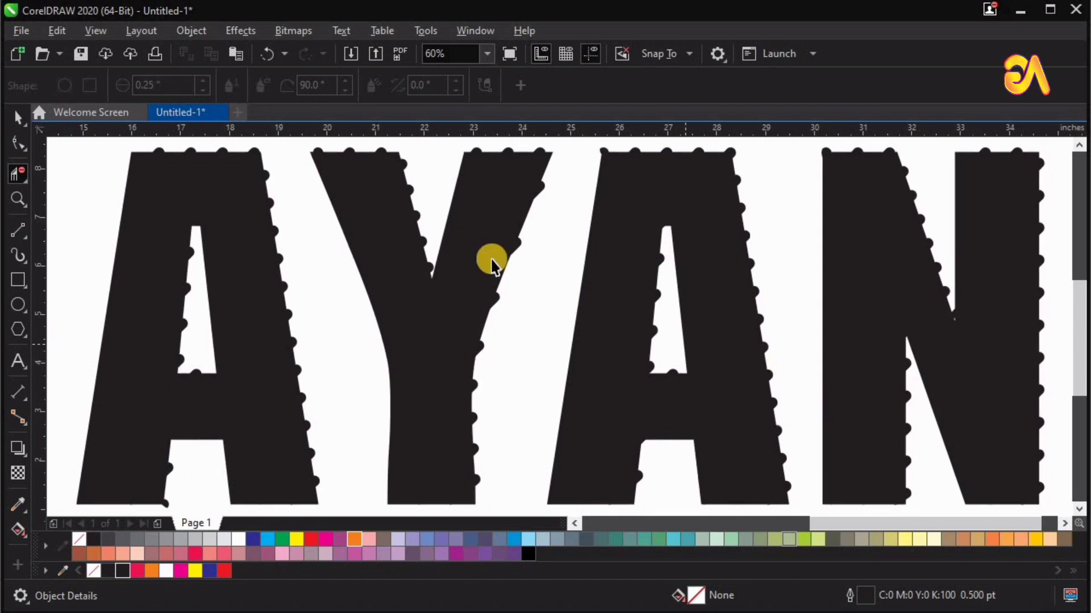
Step: Move the solid AYAN text off the trimmed lines, then delete it along with the spare solid copy
{"action": "key", "text": "space"}
{"action": "key", "text": "F3"}
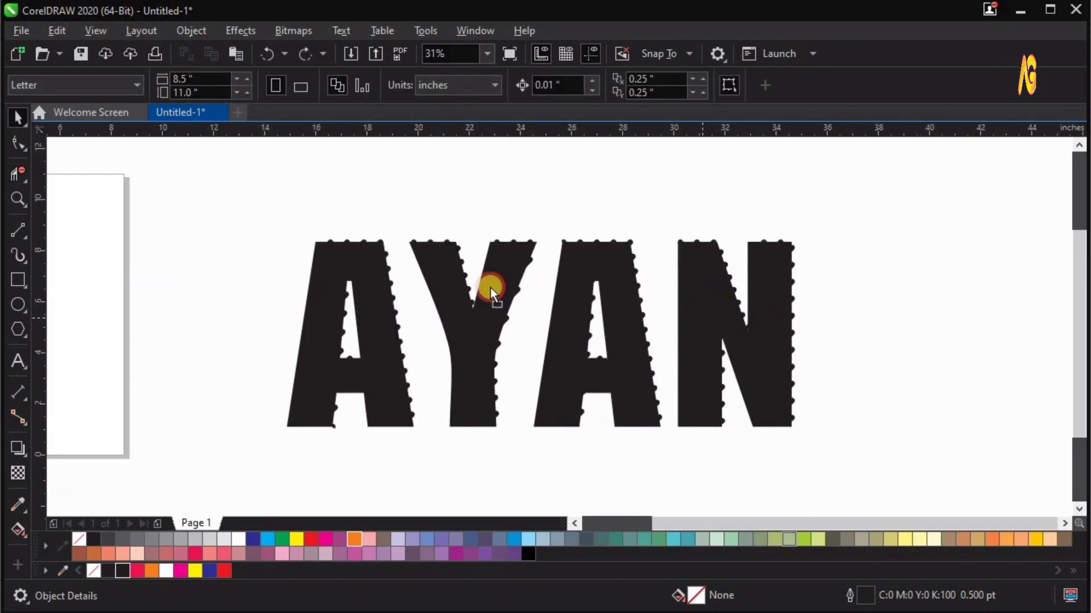
{"action": "left_click_drag", "start_coordinate": [490, 287], "coordinate": [463, 463]}
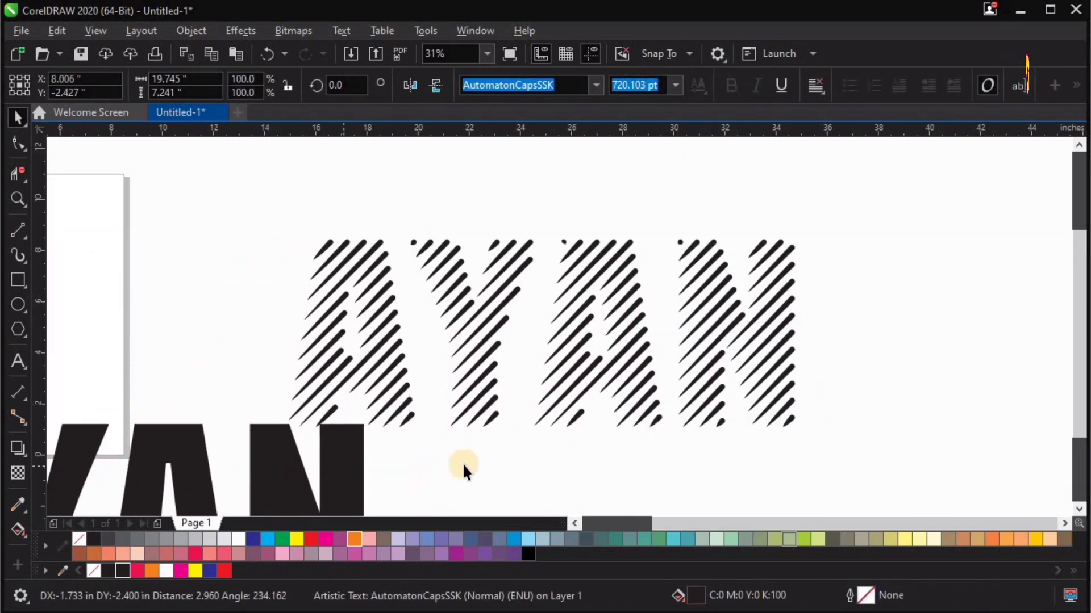
{"action": "scroll", "coordinate": [429, 472], "scroll_direction": "down", "scroll_amount": 1}
{"action": "left_click_drag", "start_coordinate": [800, 230], "coordinate": [799, 230]}
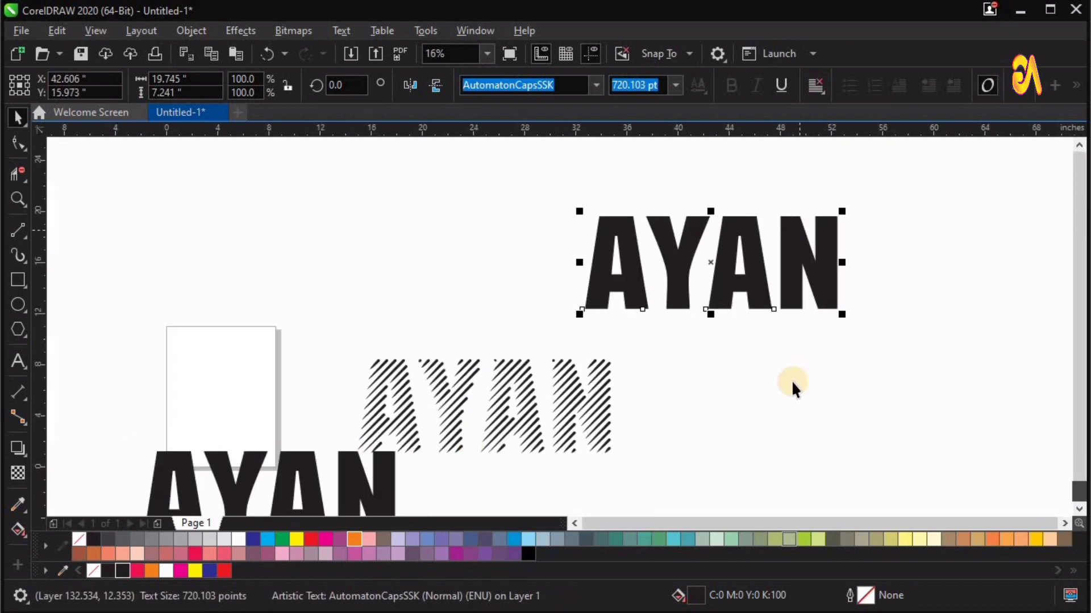
{"action": "left_click", "coordinate": [744, 307]}
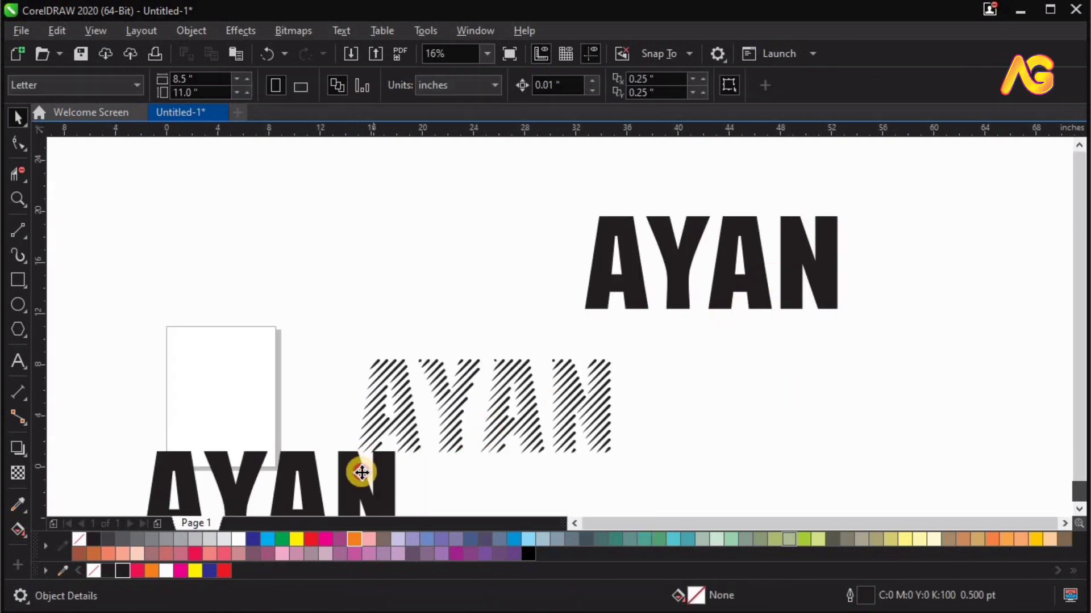
{"action": "left_click", "coordinate": [361, 472]}
{"action": "key", "text": "Delete"}
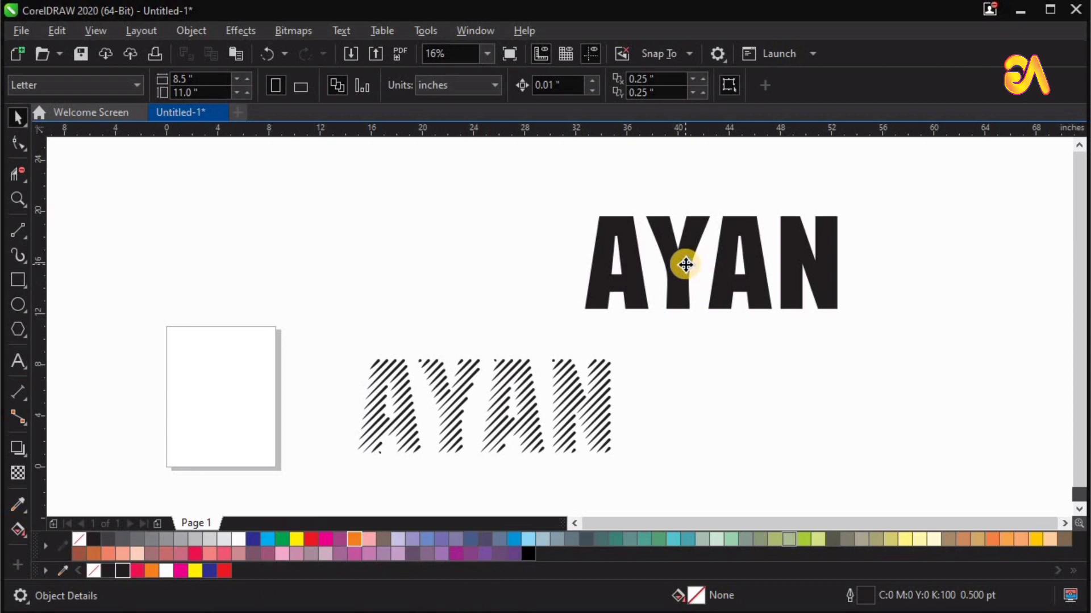
{"action": "right_click", "coordinate": [686, 265]}
{"action": "left_click", "coordinate": [789, 369]}
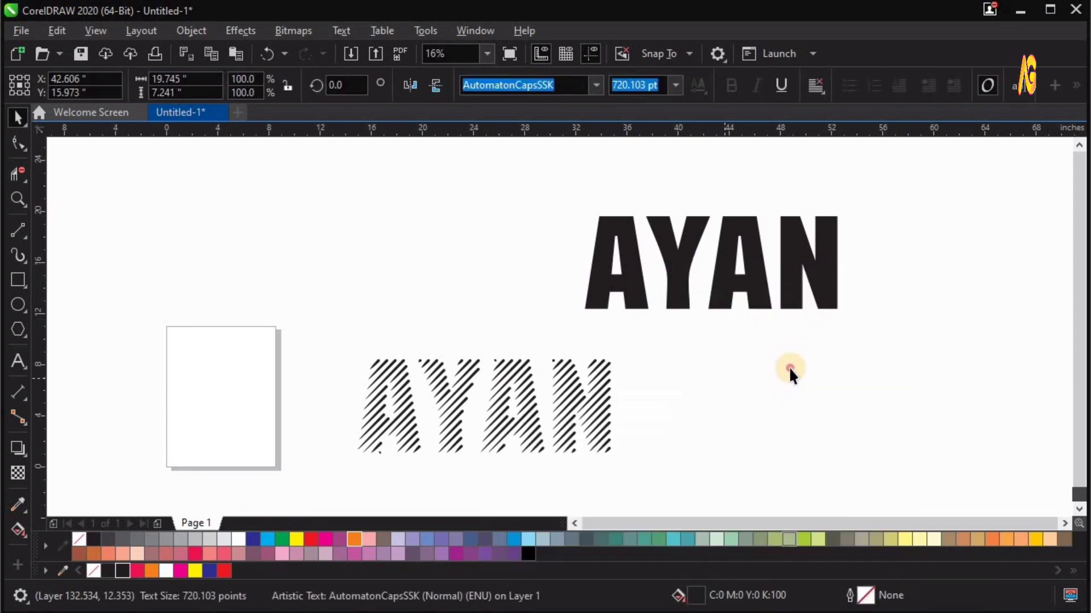
Step: Fill the whole group of tapered lines with orange (C0 M60 Y100 K0)
{"action": "key", "text": "F4"}
{"action": "key", "text": "ctrl+a"}
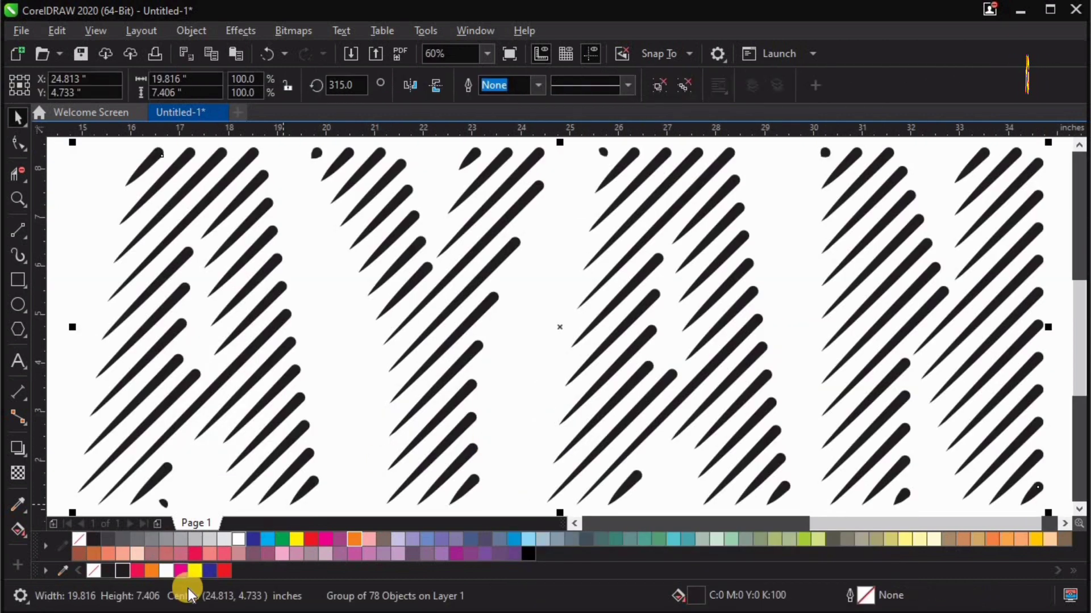
{"action": "left_click", "coordinate": [354, 539]}
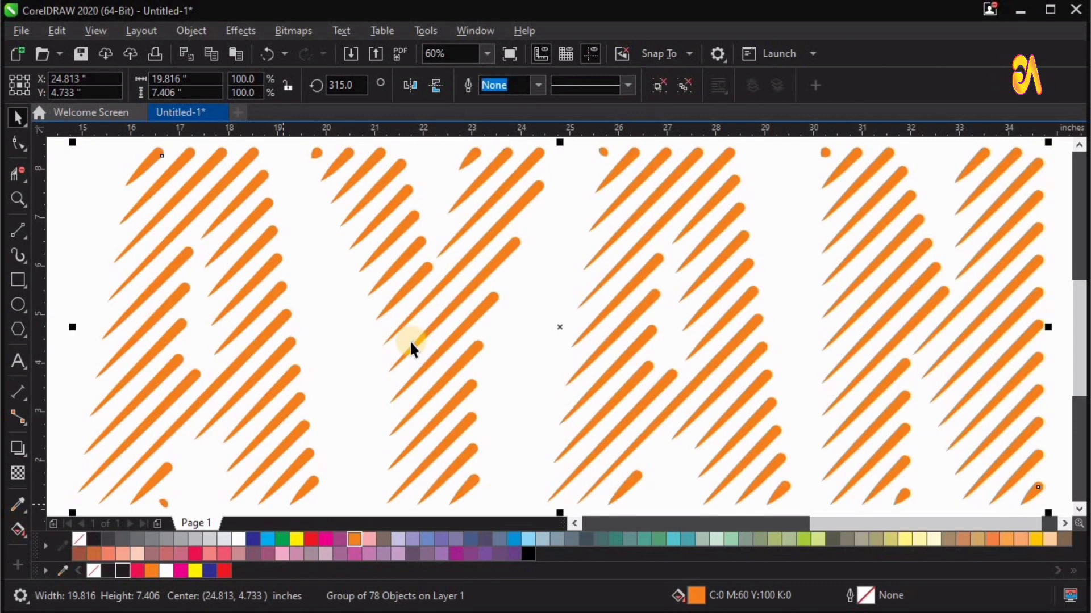
{"action": "left_click", "coordinate": [557, 234]}
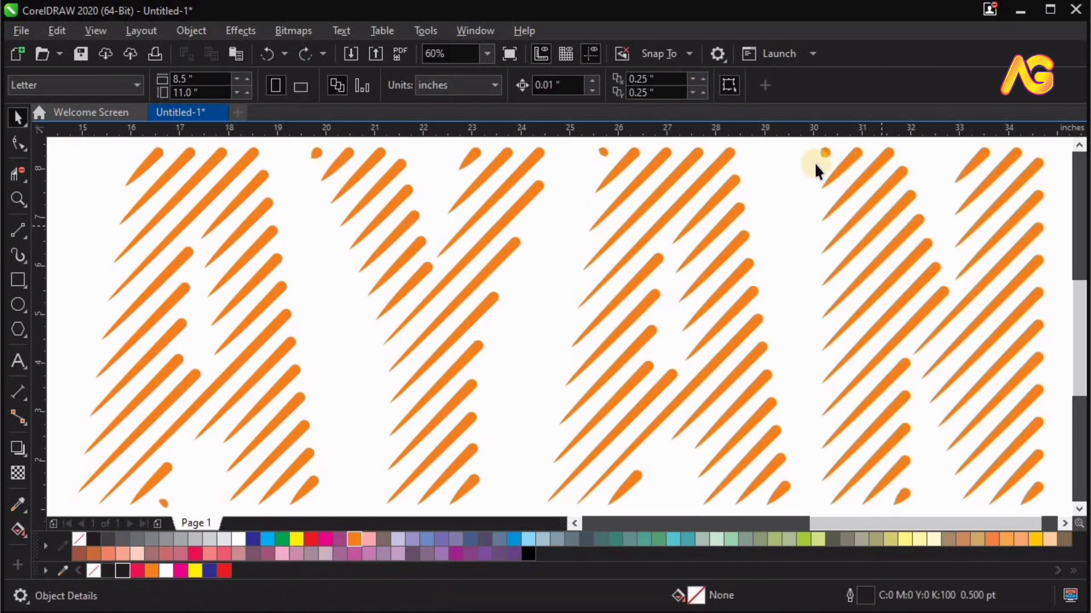
{"action": "key", "text": "z"}
{"action": "left_click_drag", "start_coordinate": [759, 190], "coordinate": [911, 122]}
{"action": "mouse_move", "coordinate": [342, 441]}
{"action": "left_mouse_down"}
{"action": "mouse_move", "coordinate": [586, 285]}
{"action": "mouse_move", "coordinate": [884, 547]}
{"action": "left_mouse_up"}
{"action": "key", "text": "space"}
{"action": "left_click", "coordinate": [425, 260]}
{"action": "key", "text": "F10"}
{"action": "left_click", "coordinate": [434, 267]}
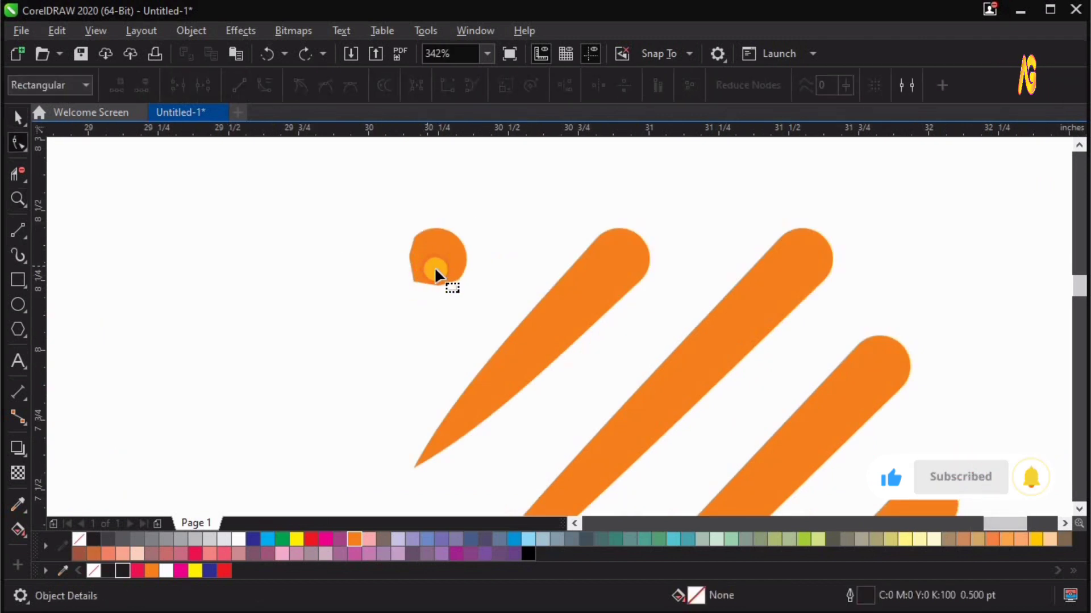
{"action": "left_click", "coordinate": [430, 279]}
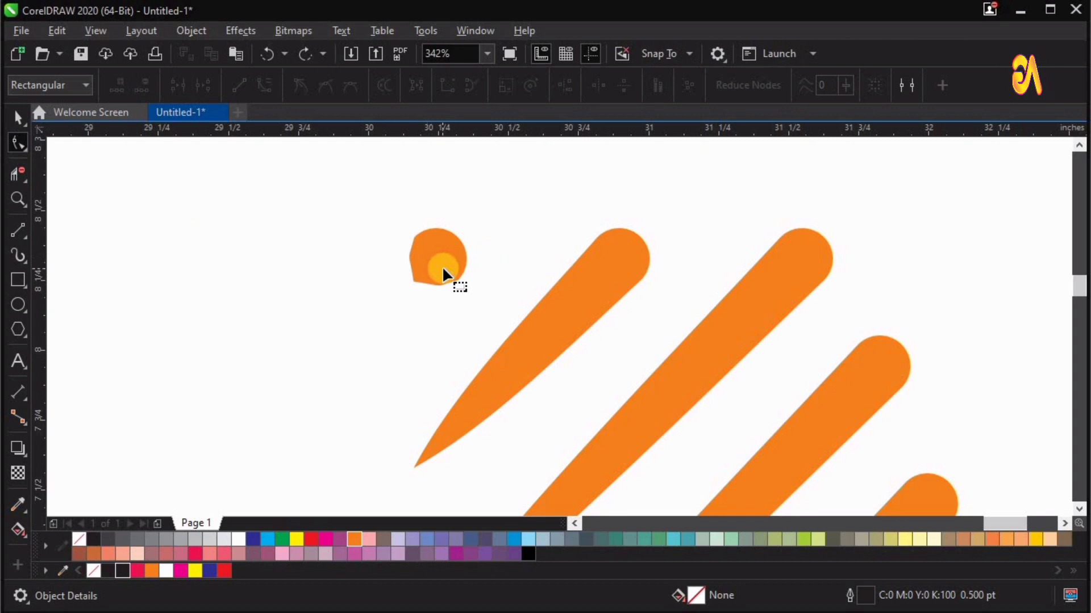
{"action": "key", "text": "F8"}
{"action": "key", "text": "space"}
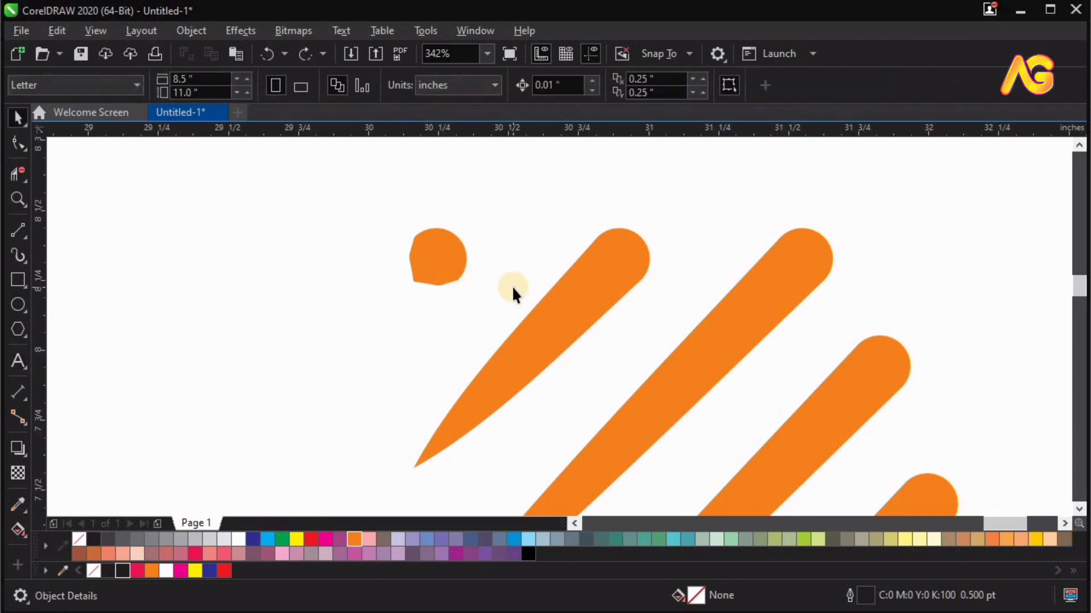
Step: Lengthen the stub at the second A's upper-left corner into a tapered stroke by moving its end node to about 25.45, 8.10 inches
{"action": "key", "text": "F4"}
{"action": "key", "text": "F2"}
{"action": "left_click_drag", "start_coordinate": [476, 250], "coordinate": [869, 71]}
{"action": "left_click_drag", "start_coordinate": [270, 288], "coordinate": [618, 403]}
{"action": "key", "text": "space"}
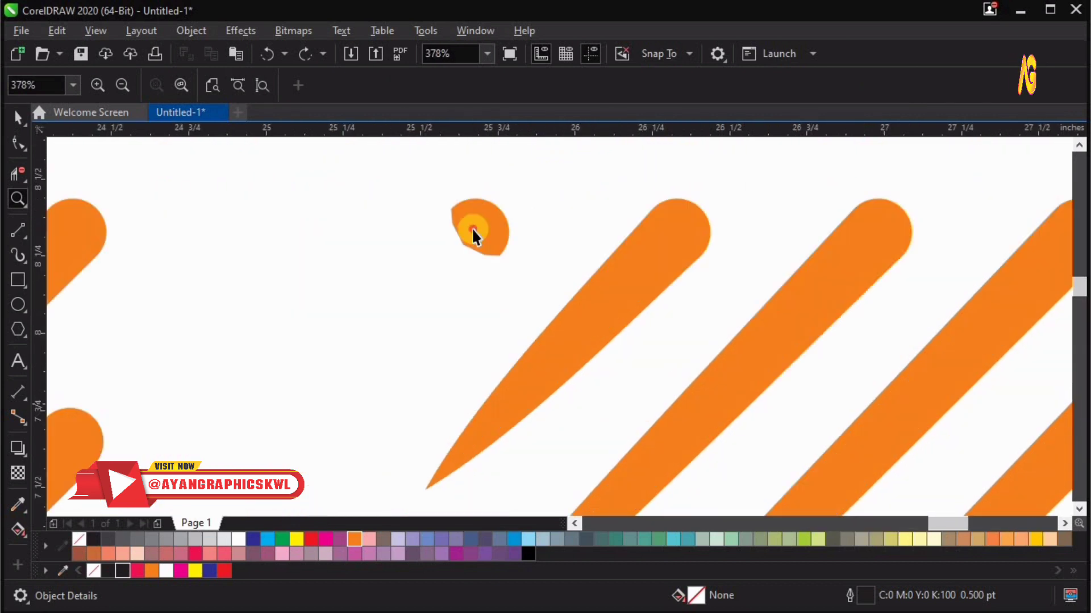
{"action": "left_click", "coordinate": [470, 229]}
{"action": "key", "text": "F10"}
{"action": "left_click_drag", "start_coordinate": [458, 246], "coordinate": [429, 280]}
{"action": "left_click_drag", "start_coordinate": [429, 280], "coordinate": [412, 295]}
{"action": "left_click_drag", "start_coordinate": [412, 295], "coordinate": [403, 301]}
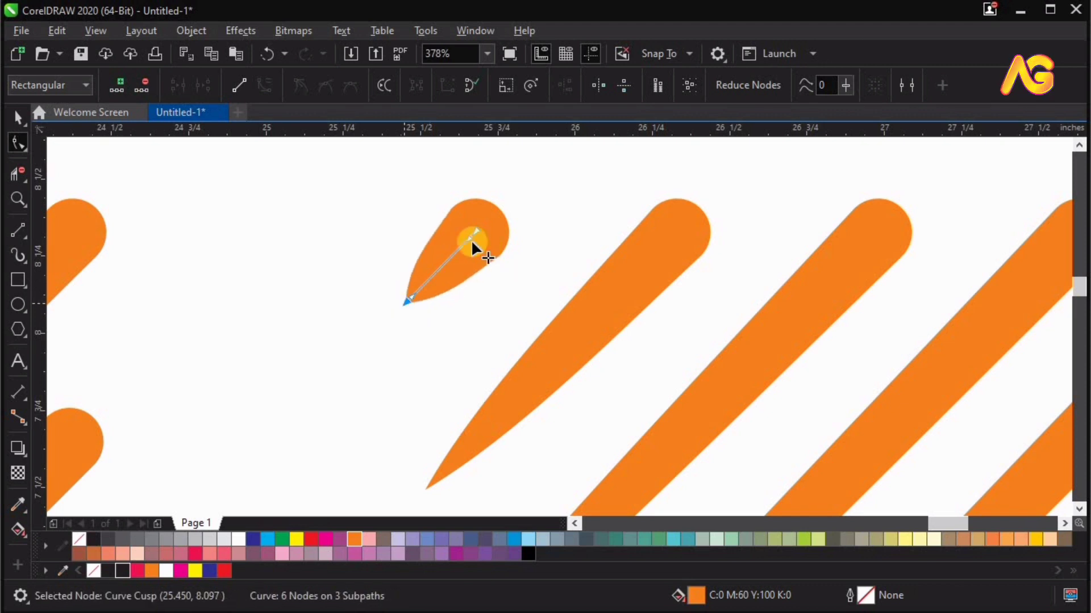
{"action": "scroll", "coordinate": [490, 149], "scroll_direction": "down", "scroll_amount": 5}
Step: Lengthen the short stub at the Y's upper-left corner into a tapered stroke by moving its end node diagonally down-left
{"action": "key", "text": "z"}
{"action": "left_click_drag", "start_coordinate": [288, 224], "coordinate": [531, 149]}
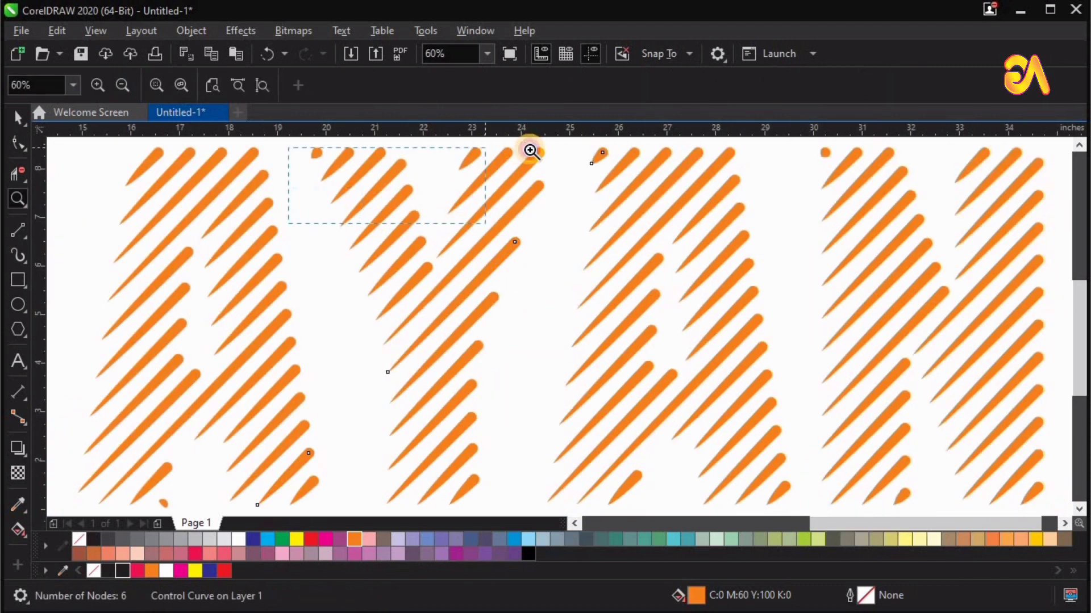
{"action": "left_click_drag", "start_coordinate": [278, 146], "coordinate": [82, 329]}
{"action": "key", "text": "F10"}
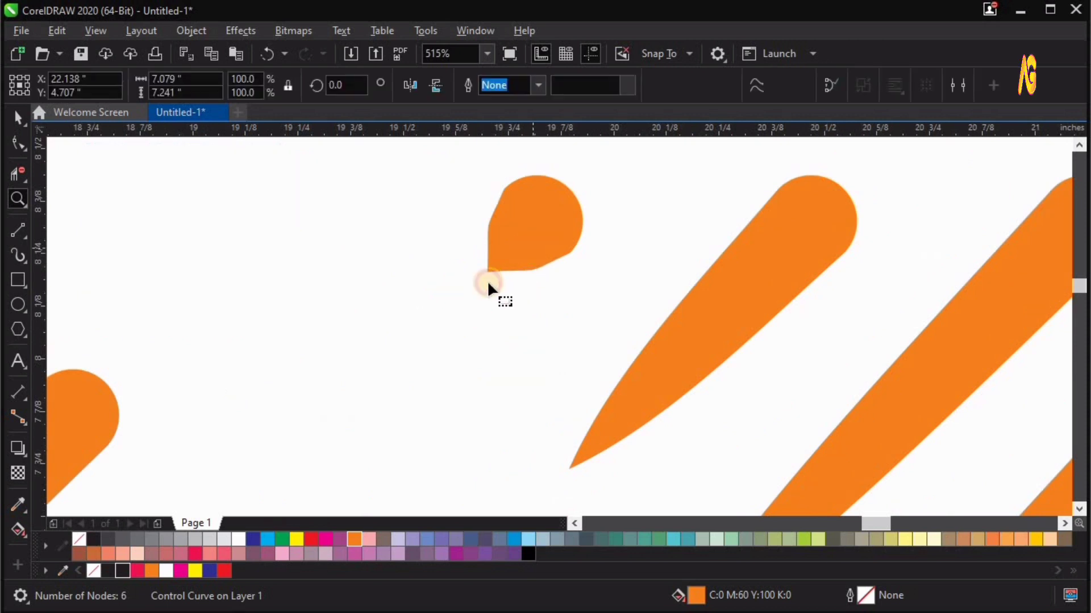
{"action": "left_click_drag", "start_coordinate": [485, 274], "coordinate": [468, 290]}
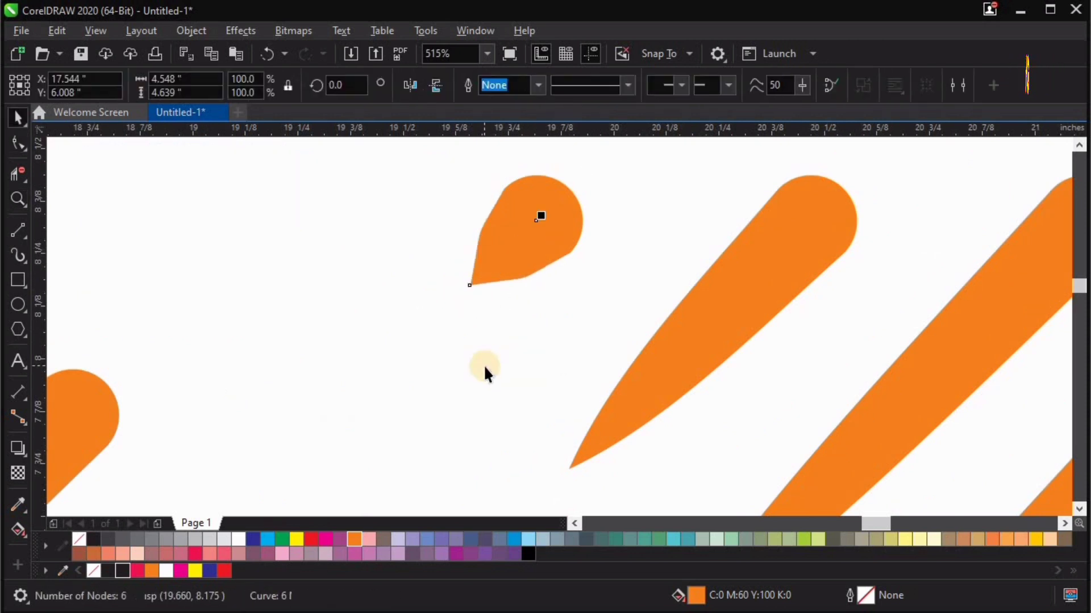
{"action": "key", "text": "F4"}
{"action": "key", "text": "z"}
{"action": "left_click_drag", "start_coordinate": [434, 139], "coordinate": [582, 372]}
{"action": "key", "text": "space"}
{"action": "key", "text": "F10"}
{"action": "left_click_drag", "start_coordinate": [466, 335], "coordinate": [448, 355]}
{"action": "key", "text": "space"}
{"action": "key", "text": "F4"}
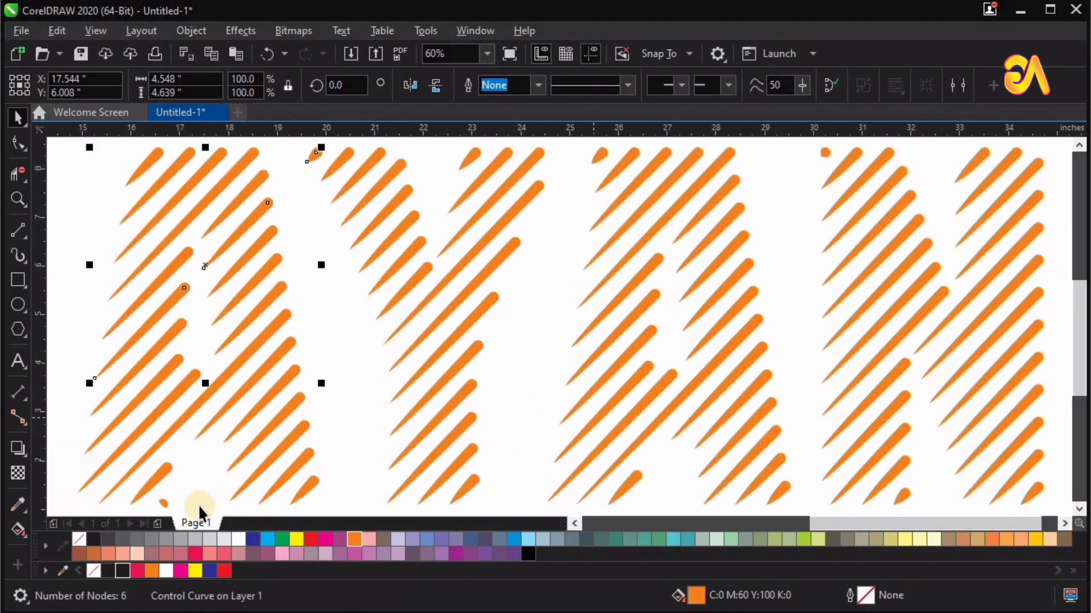
Step: Extend the cut-off stub at the foot of the first A's left leg, moving its end node to about 16.52, 0.98 inches
{"action": "key", "text": "z"}
{"action": "left_click_drag", "start_coordinate": [83, 434], "coordinate": [288, 531]}
{"action": "left_click_drag", "start_coordinate": [307, 294], "coordinate": [601, 452]}
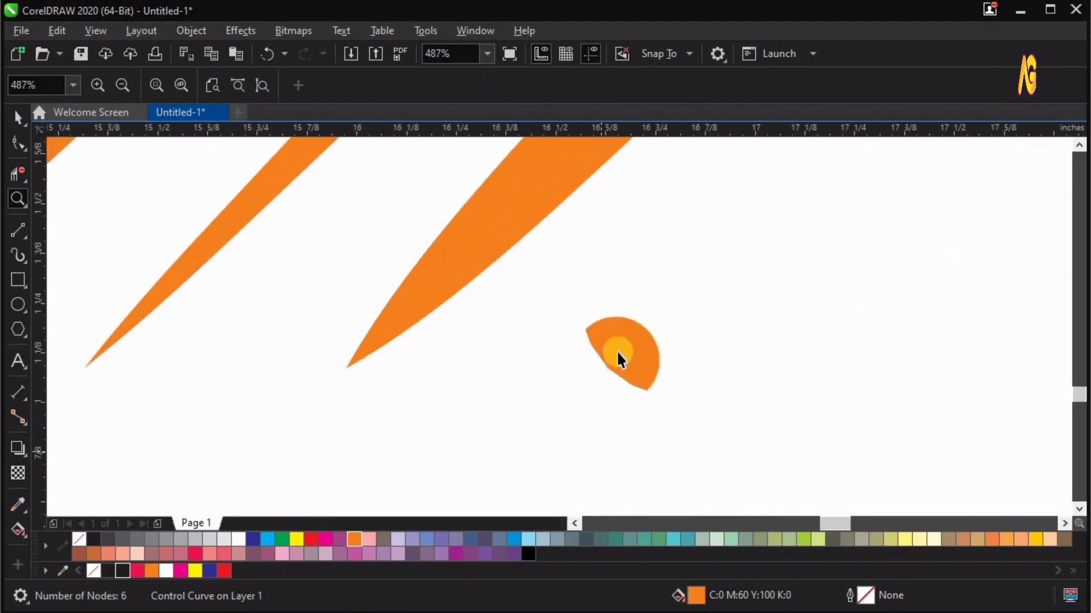
{"action": "key", "text": "space"}
{"action": "key", "text": "F10"}
{"action": "left_click_drag", "start_coordinate": [616, 360], "coordinate": [563, 407]}
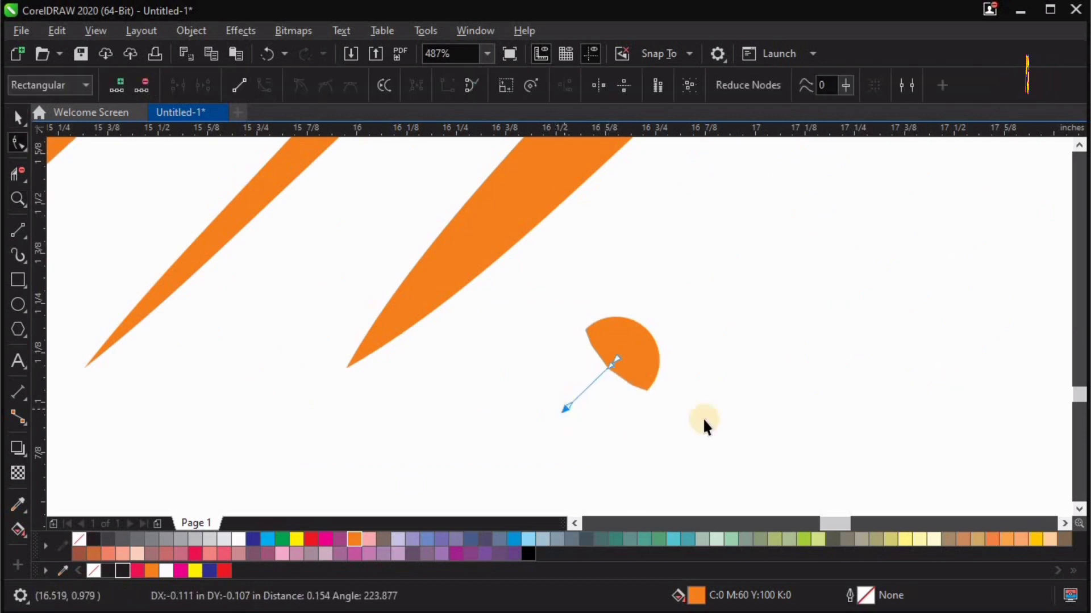
{"action": "key", "text": "space"}
{"action": "key", "text": "F4"}
Step: Lengthen the stub at the first A's left foot further, moving its end node to about 16.41, 0.89 inches
{"action": "key", "text": "z"}
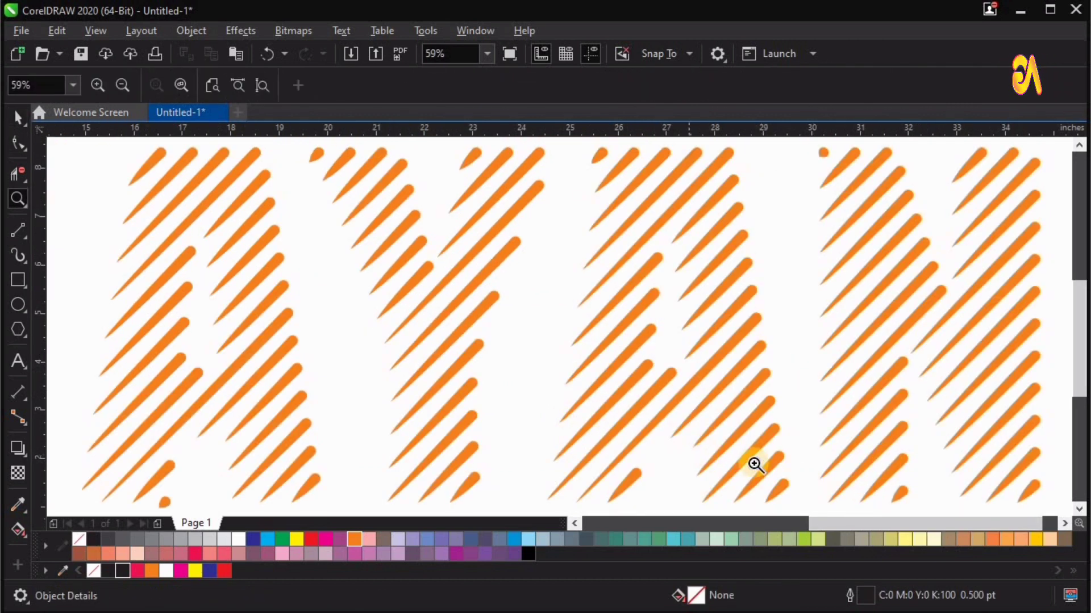
{"action": "left_click_drag", "start_coordinate": [103, 433], "coordinate": [266, 534]}
{"action": "left_click_drag", "start_coordinate": [272, 190], "coordinate": [684, 467]}
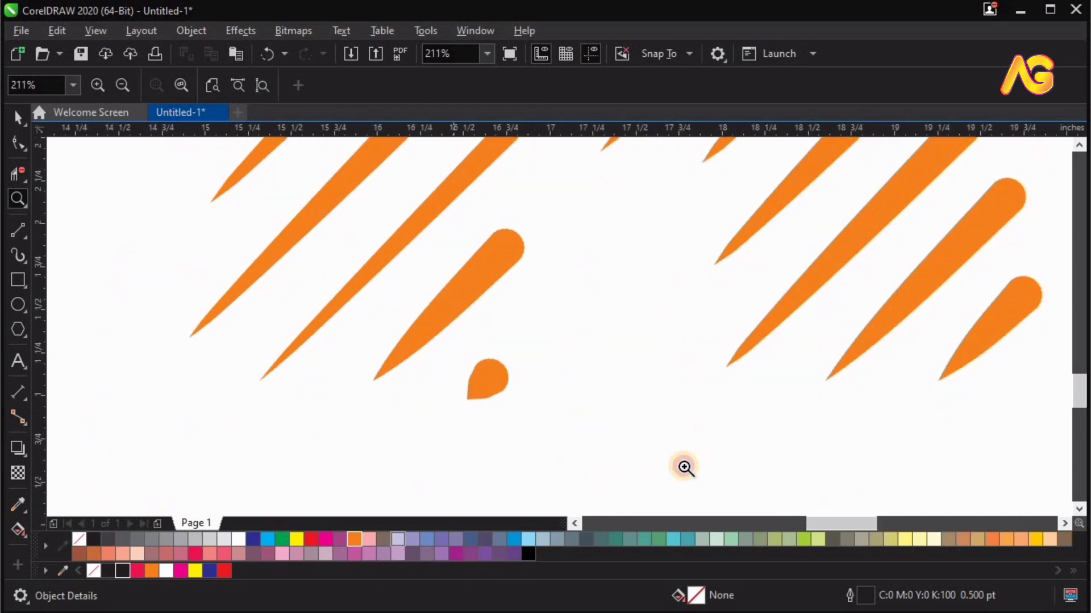
{"action": "key", "text": "space"}
{"action": "left_click", "coordinate": [564, 408]}
{"action": "key", "text": "F10"}
{"action": "left_click", "coordinate": [539, 427]}
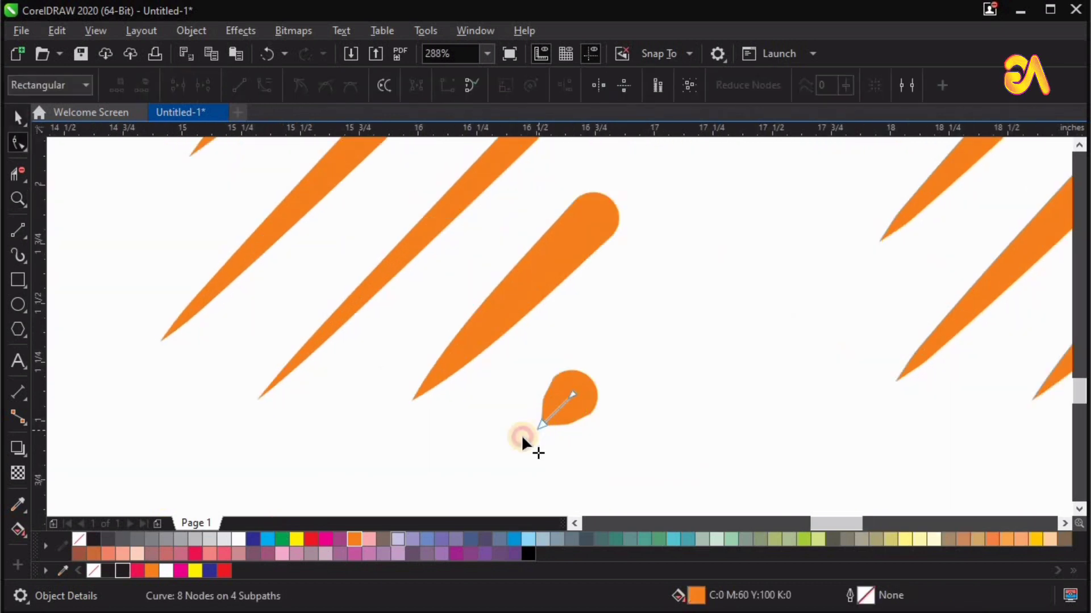
{"action": "left_click_drag", "start_coordinate": [521, 436], "coordinate": [514, 444]}
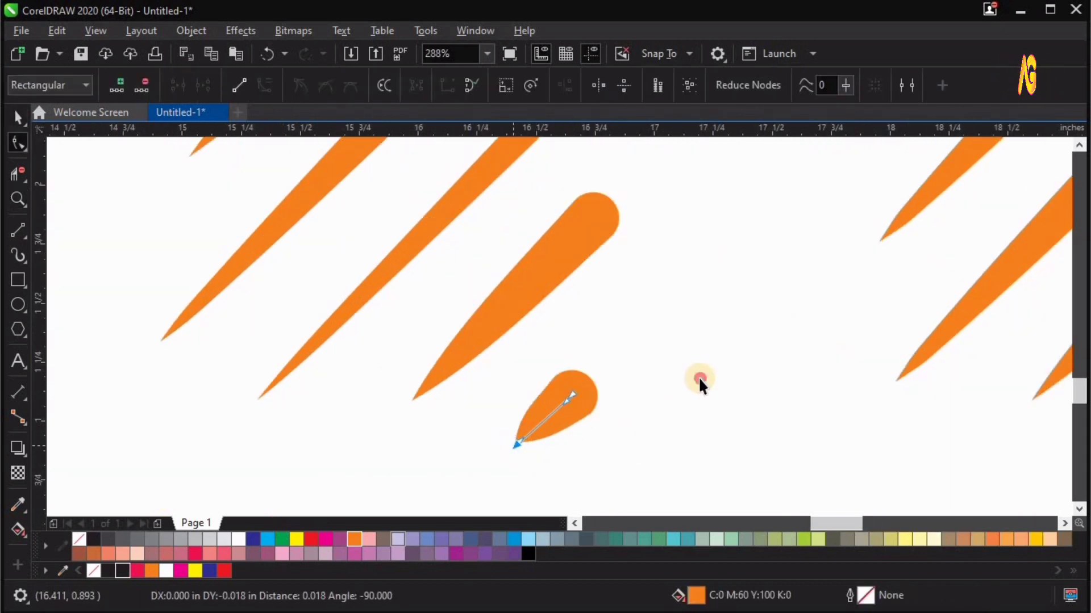
{"action": "left_click", "coordinate": [700, 380]}
{"action": "key", "text": "space"}
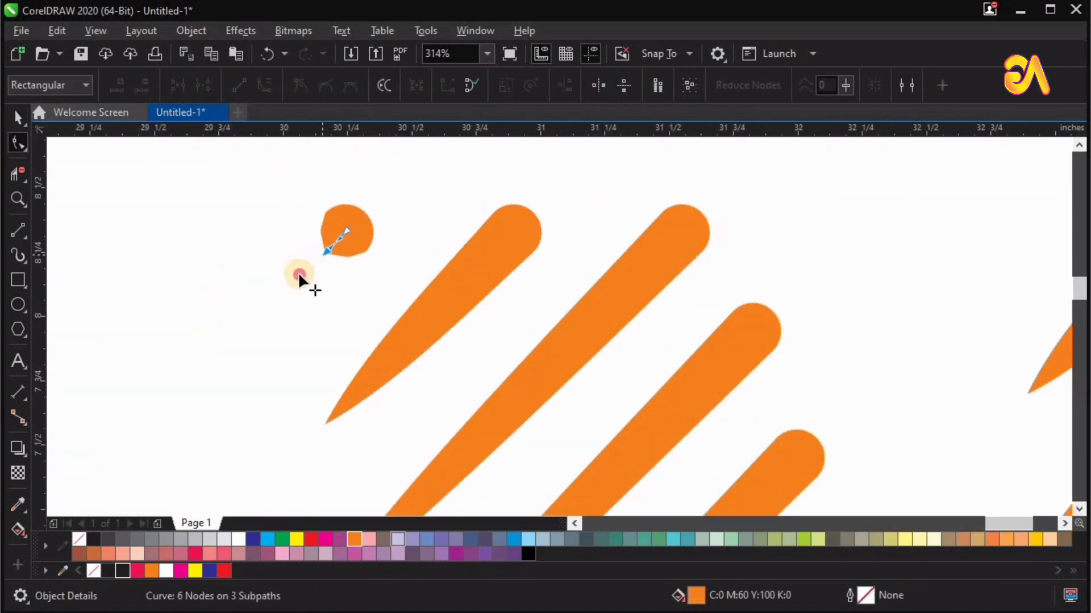
Step: Lengthen the short stub at the N's upper-left corner into a tapered stroke by moving its end node down-left
{"action": "left_click_drag", "start_coordinate": [298, 271], "coordinate": [297, 278]}
{"action": "key", "text": "space"}
{"action": "left_click", "coordinate": [493, 180]}
{"action": "key", "text": "F4"}
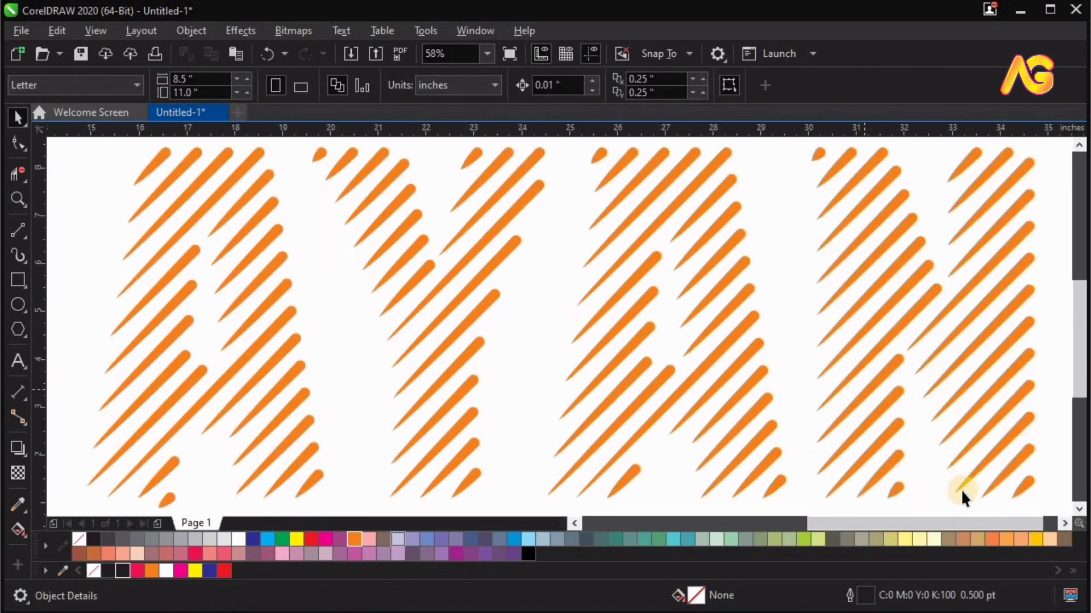
Step: Lengthen the short stub at the foot of the N's left stem, moving its end node diagonally down-left to about 31.57, 1.03 inches
{"action": "left_click_drag", "start_coordinate": [767, 426], "coordinate": [915, 500]}
{"action": "left_click", "coordinate": [648, 392]}
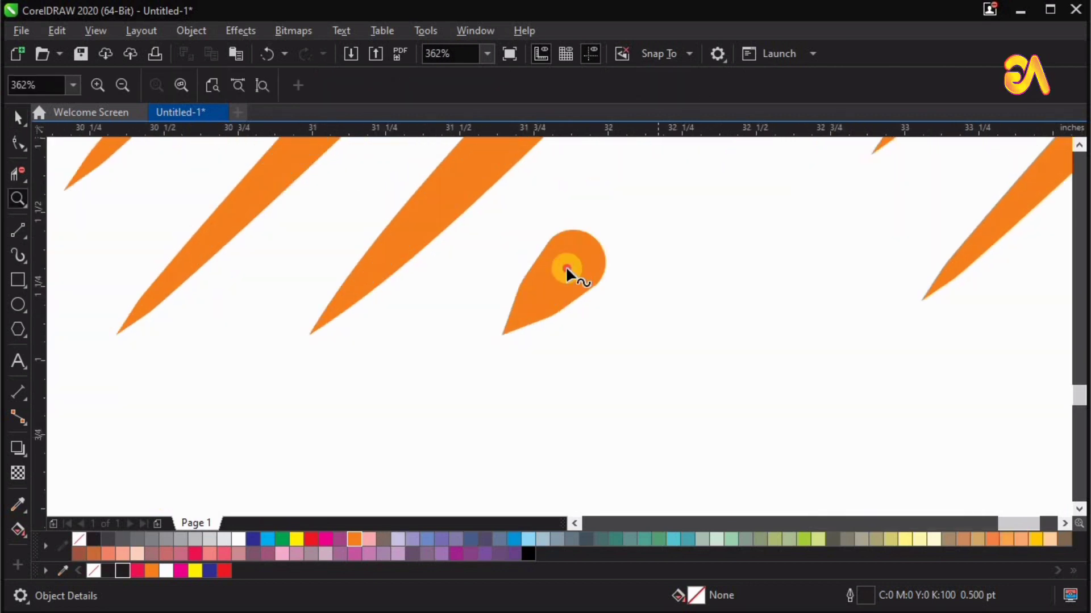
{"action": "key", "text": "F10"}
{"action": "left_click", "coordinate": [504, 332]}
{"action": "left_click_drag", "start_coordinate": [503, 333], "coordinate": [483, 353]}
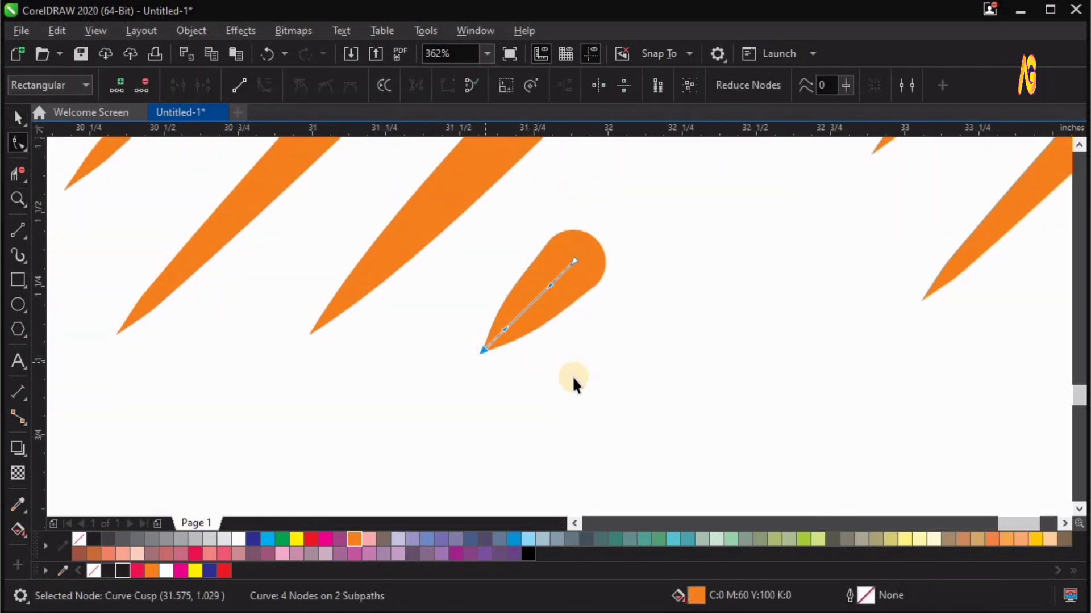
{"action": "key", "text": "space"}
{"action": "left_click", "coordinate": [572, 376]}
{"action": "key", "text": "F4"}
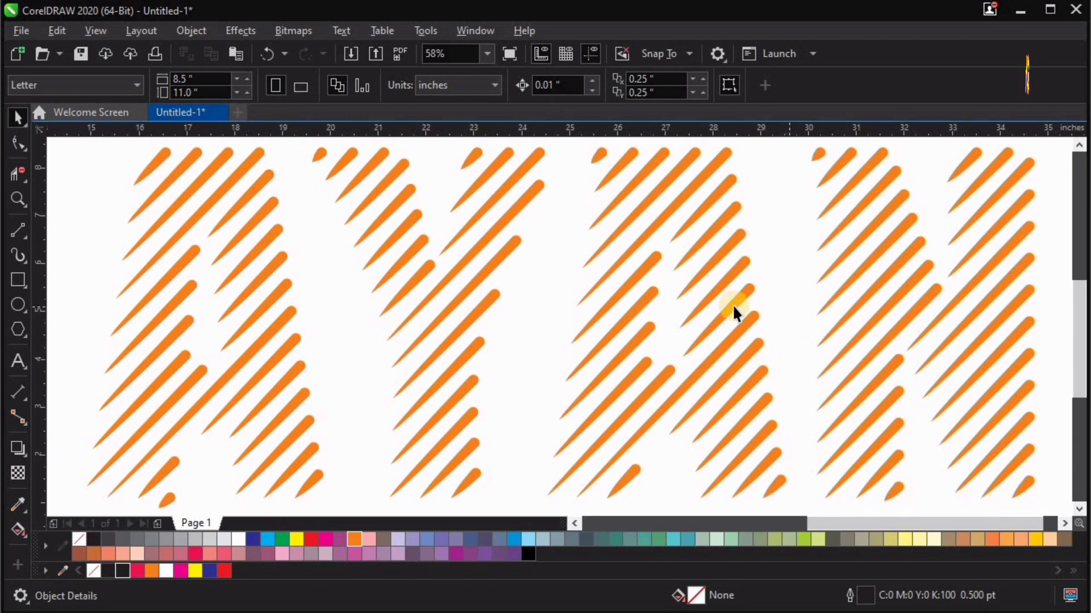
Step: Extend the stub at the first A's left foot and the stroke just above it, moving their end nodes slightly down-left
{"action": "key", "text": "z"}
{"action": "left_click_drag", "start_coordinate": [110, 409], "coordinate": [195, 475]}
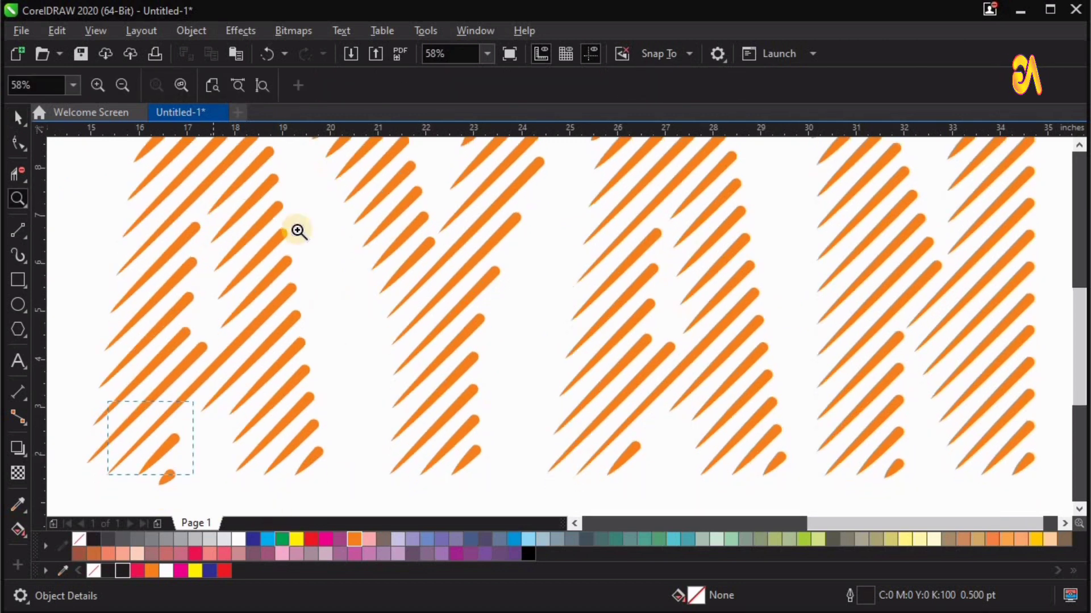
{"action": "key", "text": "space"}
{"action": "left_click", "coordinate": [485, 326]}
{"action": "key", "text": "F10"}
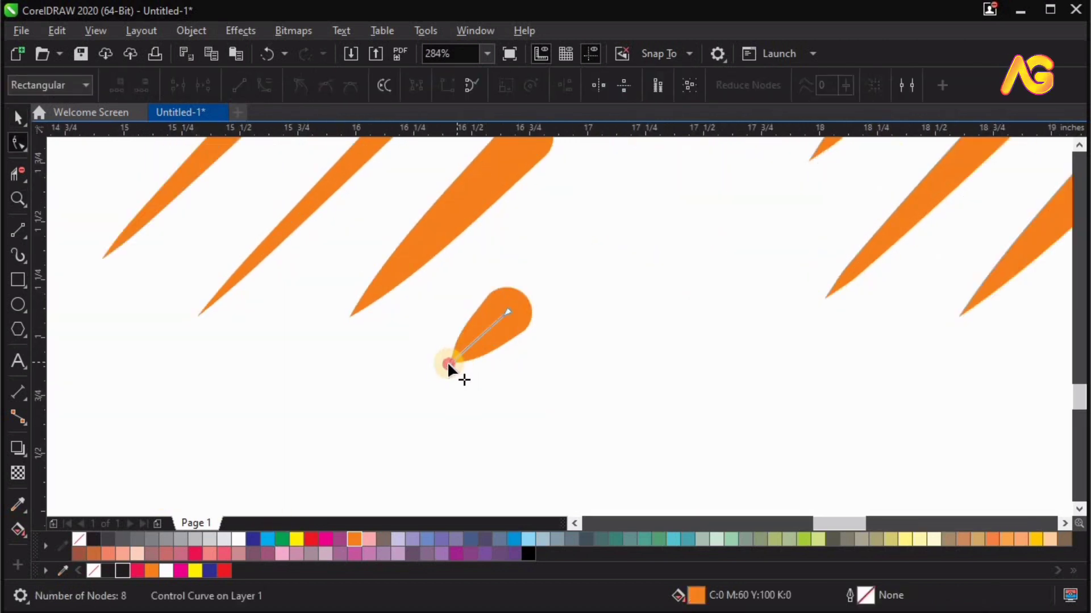
{"action": "left_click_drag", "start_coordinate": [449, 363], "coordinate": [444, 370]}
{"action": "left_click", "coordinate": [347, 317]}
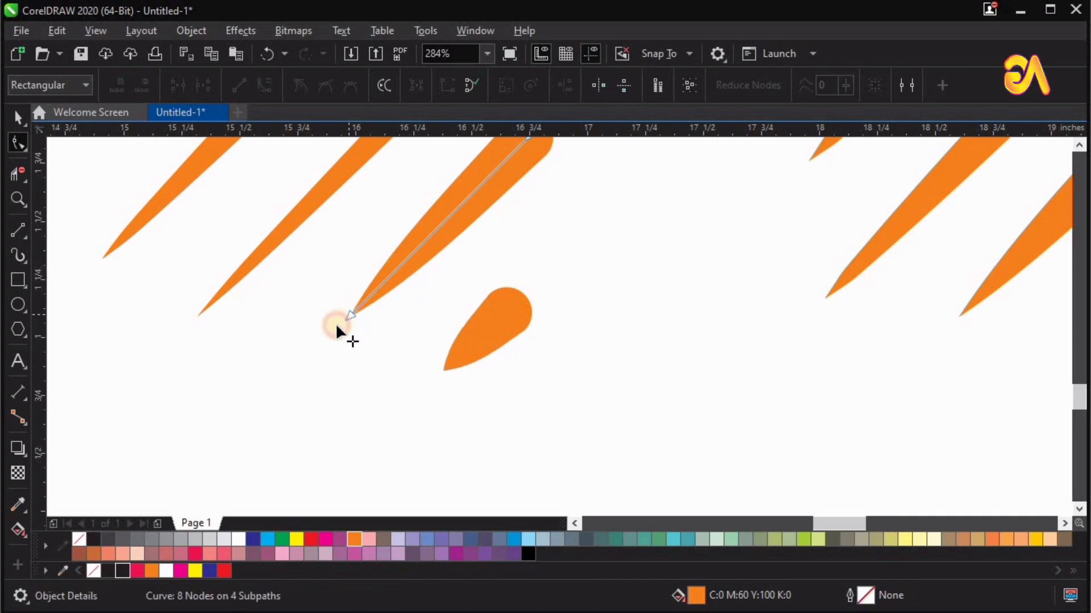
{"action": "left_click_drag", "start_coordinate": [350, 316], "coordinate": [332, 329]}
{"action": "key", "text": "F4"}
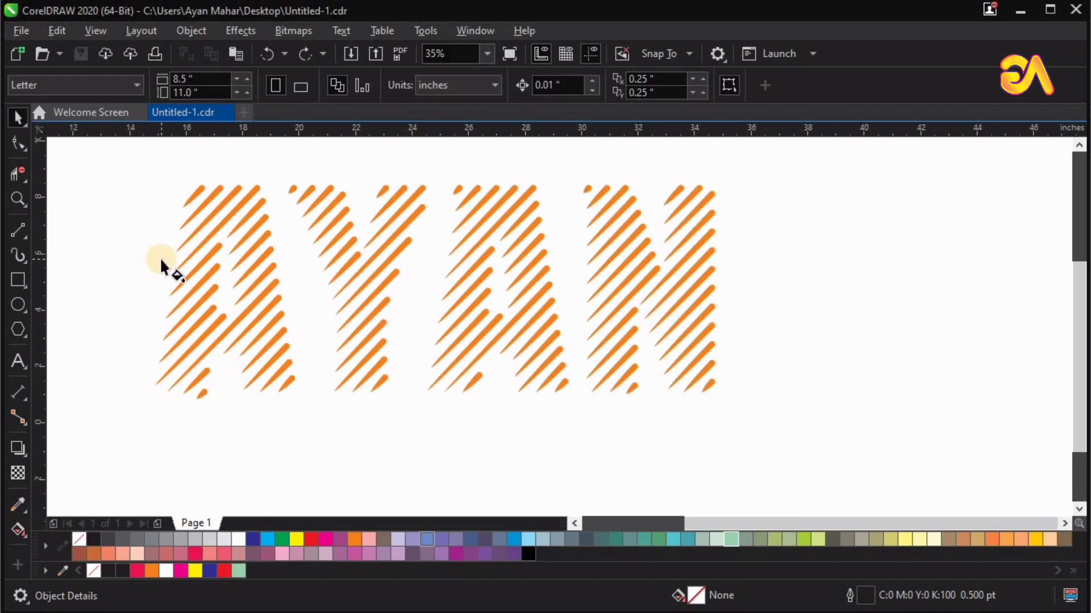
Step: Group all the AYAN strokes and try to apply an interactive fountain fill across the group
{"action": "key", "text": "g"}
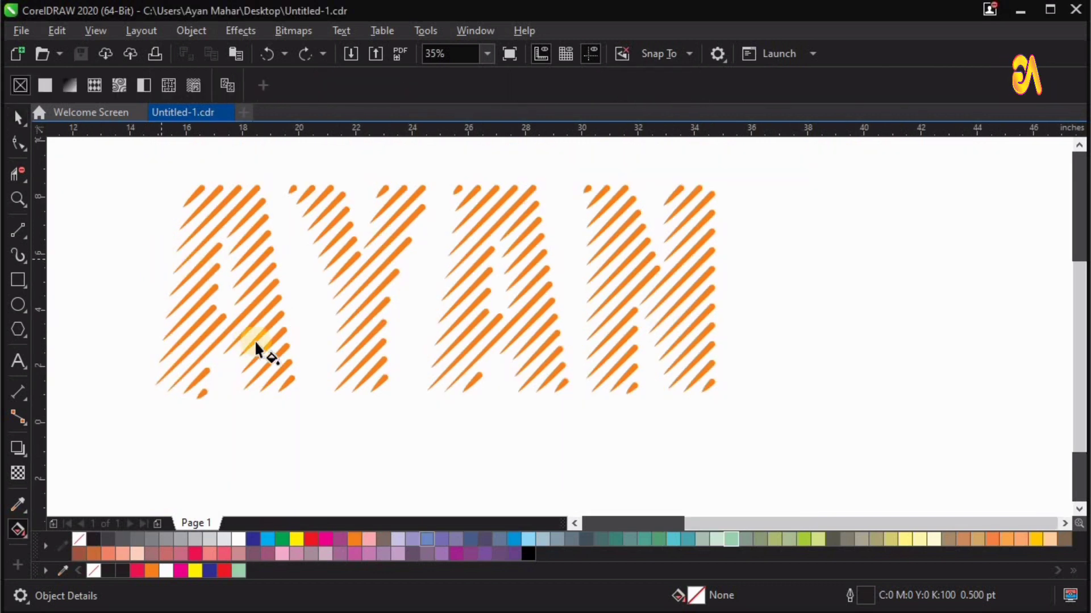
{"action": "key", "text": "space"}
{"action": "left_click_drag", "start_coordinate": [138, 142], "coordinate": [810, 455]}
{"action": "key", "text": "ctrl+g"}
{"action": "left_click", "coordinate": [18, 530]}
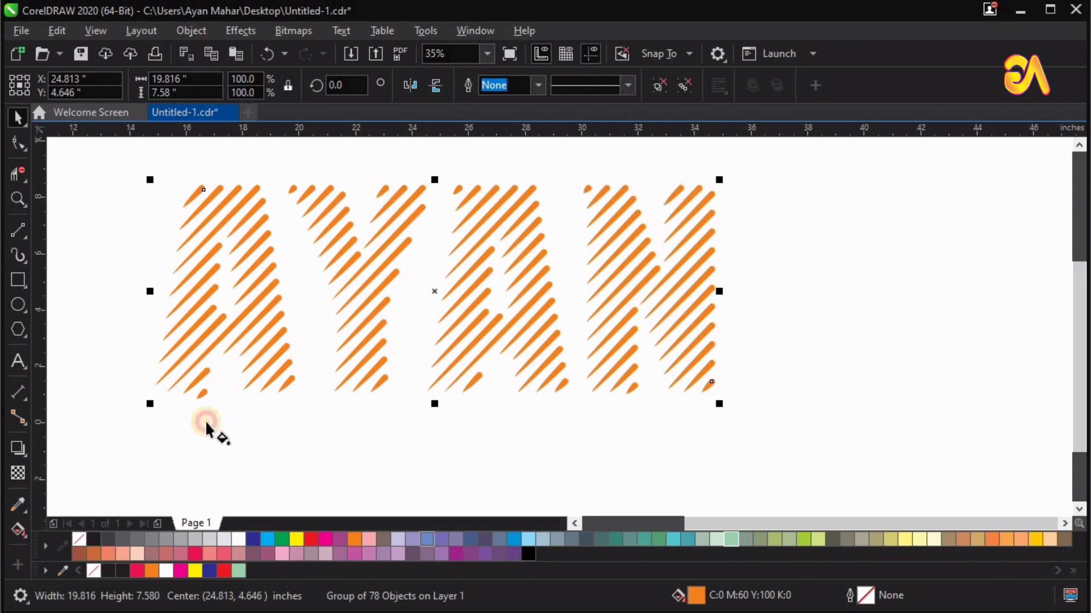
{"action": "mouse_move", "coordinate": [273, 388]}
{"action": "left_mouse_down"}
{"action": "mouse_move", "coordinate": [401, 316]}
{"action": "mouse_move", "coordinate": [419, 291]}
{"action": "mouse_move", "coordinate": [501, 263]}
{"action": "left_mouse_up"}
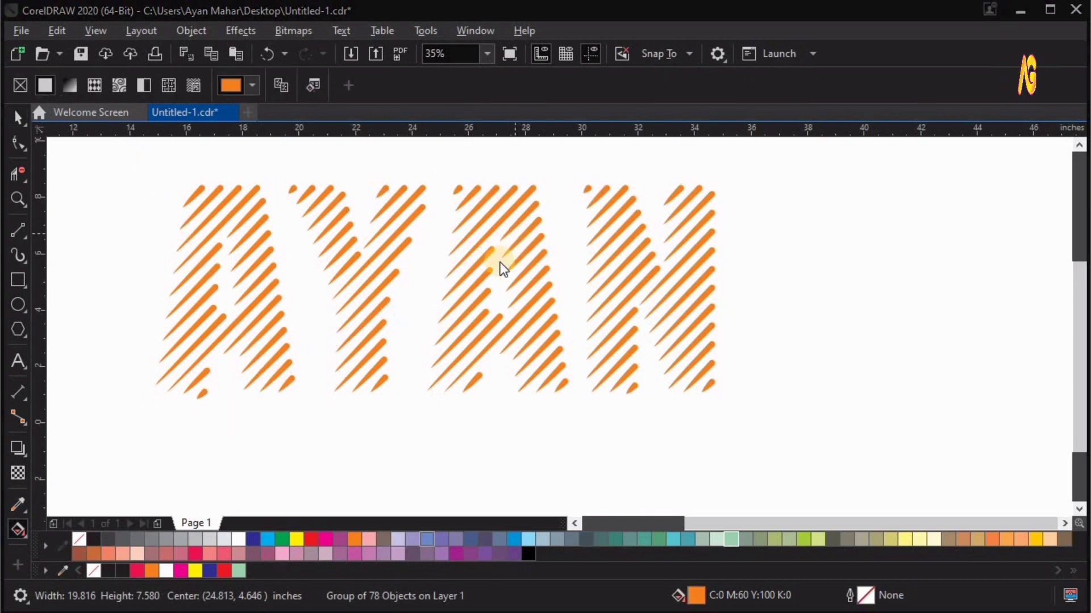
{"action": "left_click", "coordinate": [692, 241]}
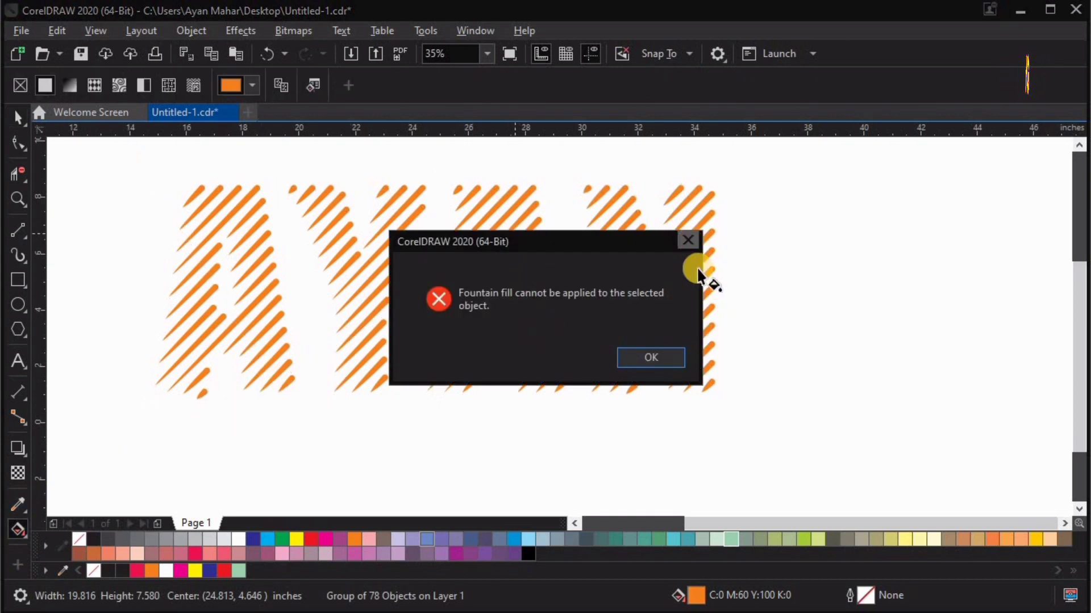
{"action": "key", "text": "space"}
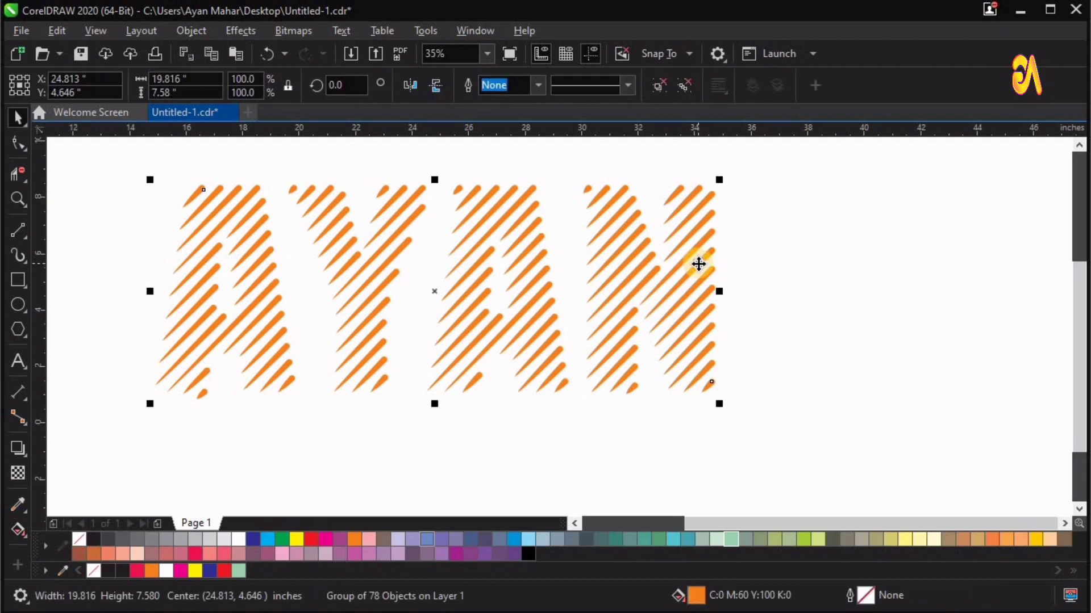
Step: Ungroup the AYAN lettering and break all the selected strokes apart
{"action": "right_click", "coordinate": [706, 244]}
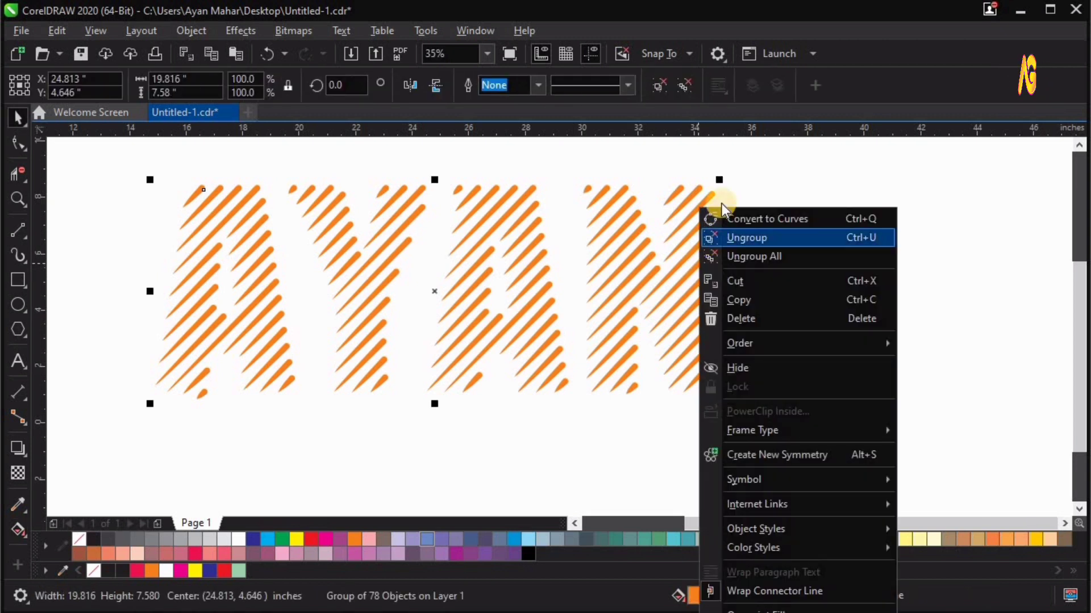
{"action": "left_click", "coordinate": [656, 87]}
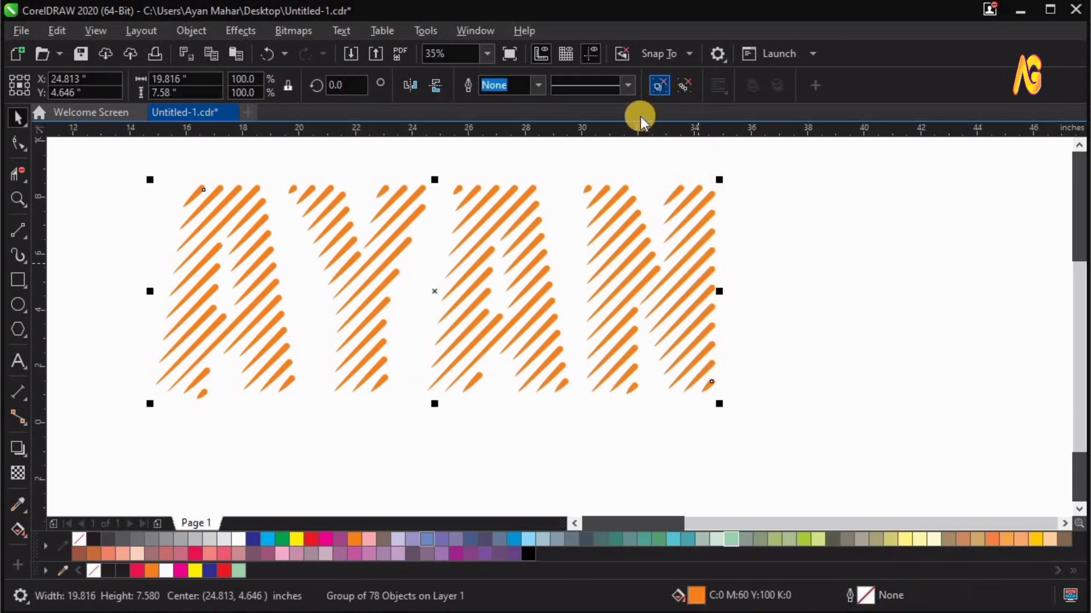
{"action": "right_click", "coordinate": [704, 207]}
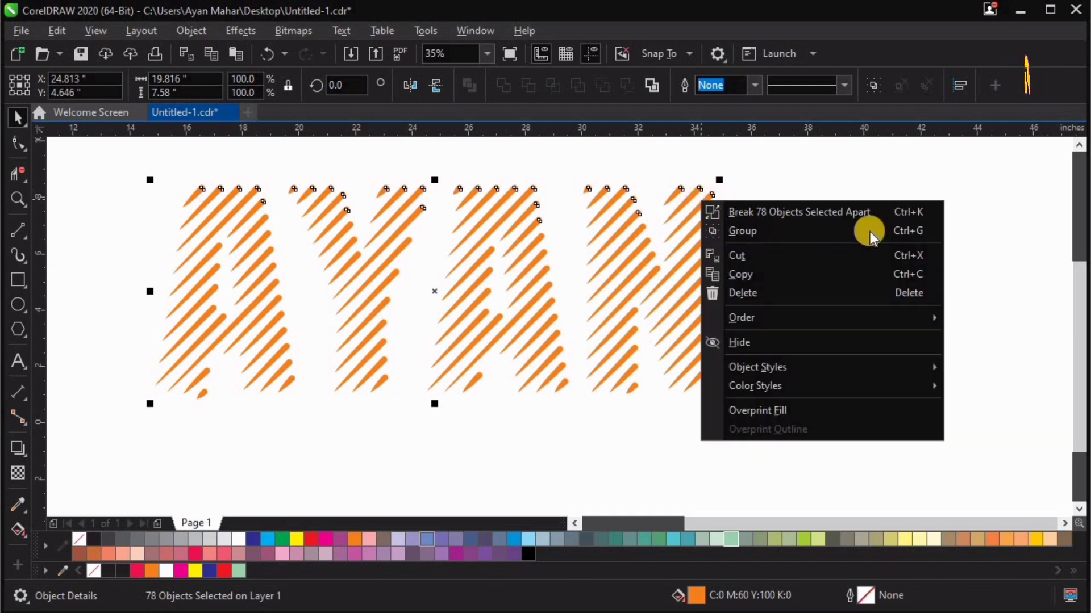
{"action": "left_click", "coordinate": [893, 212]}
Step: Convert the outlines of all the AYAN strokes to objects
{"action": "left_click_drag", "start_coordinate": [126, 163], "coordinate": [703, 400]}
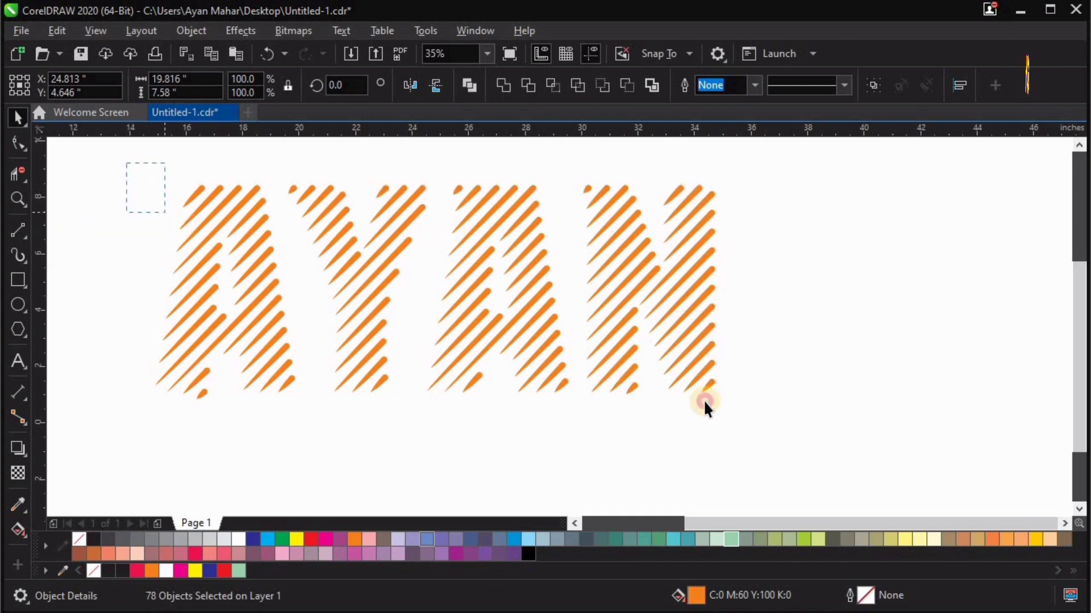
{"action": "left_click_drag", "start_coordinate": [868, 431], "coordinate": [869, 433]}
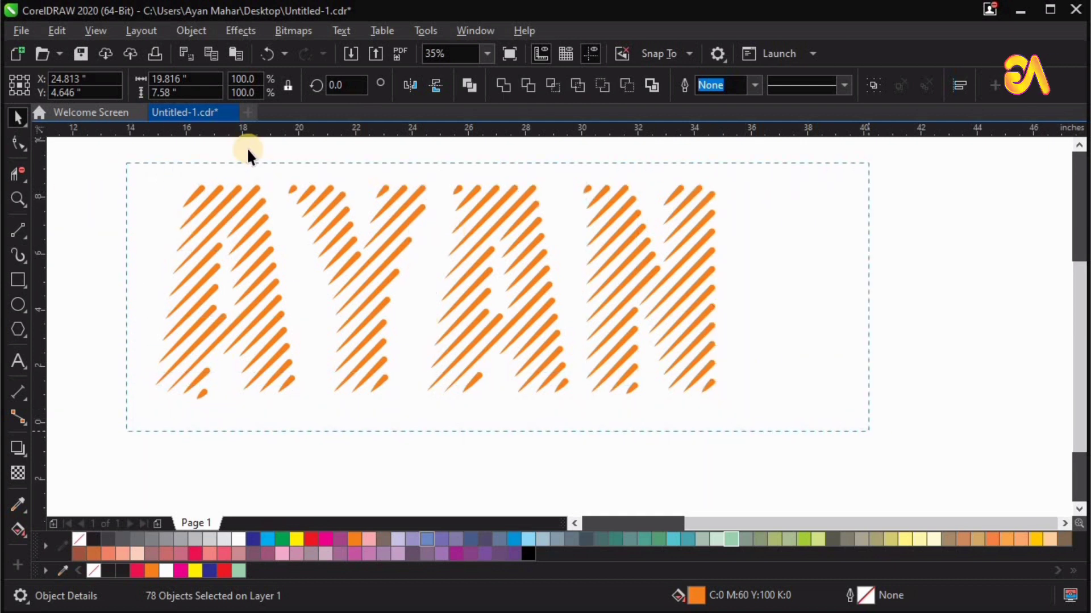
{"action": "left_click", "coordinate": [193, 34]}
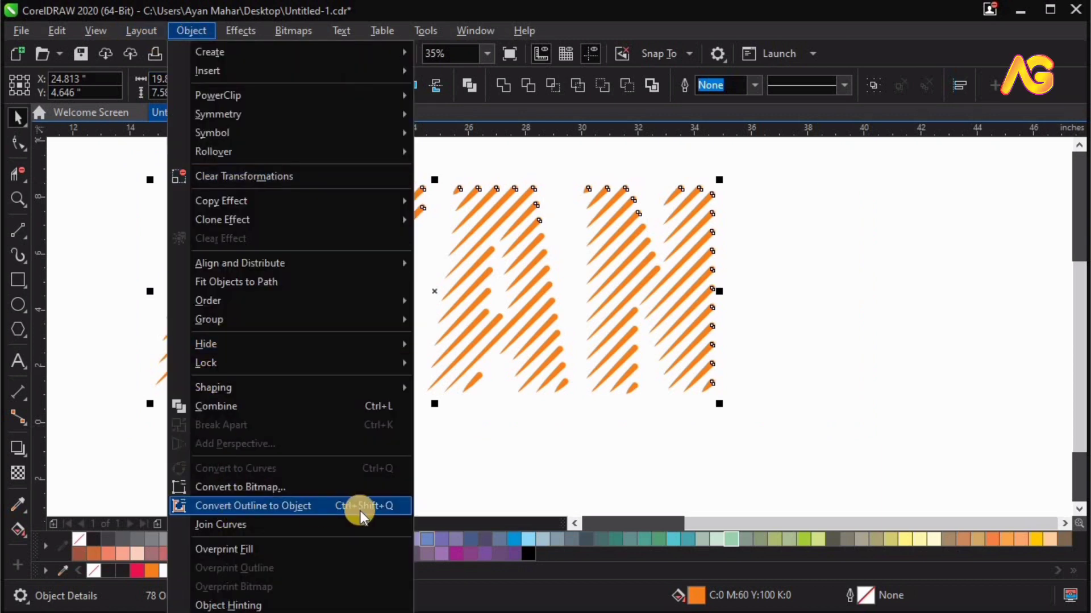
{"action": "left_click", "coordinate": [374, 505]}
{"action": "left_click", "coordinate": [612, 319]}
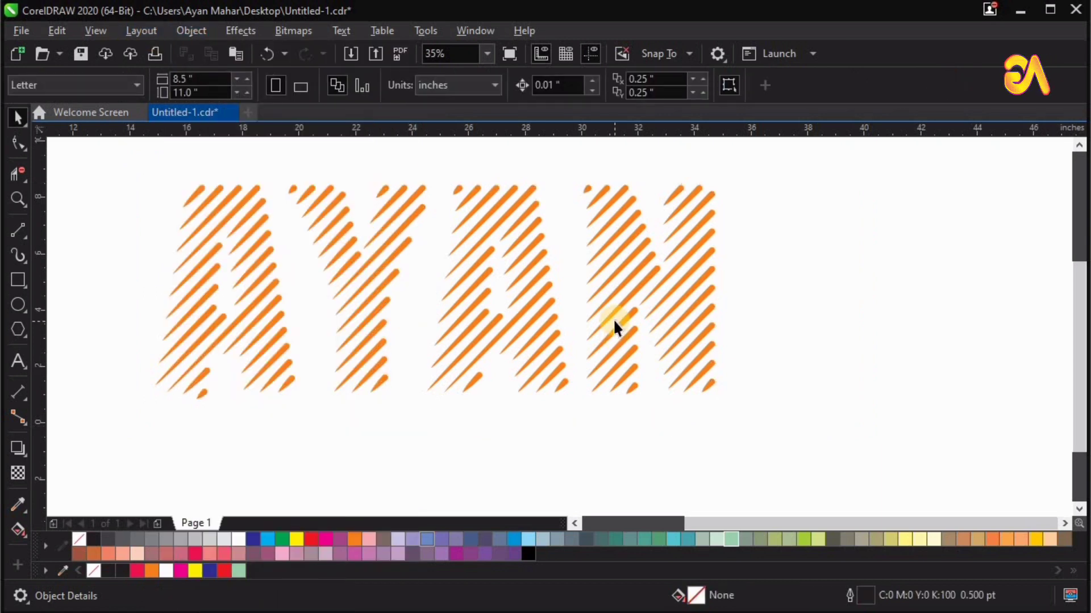
Step: Try a linear fountain fill from orange to white on the stroke at the first A's left foot, ending near the N's top
{"action": "key", "text": "F4"}
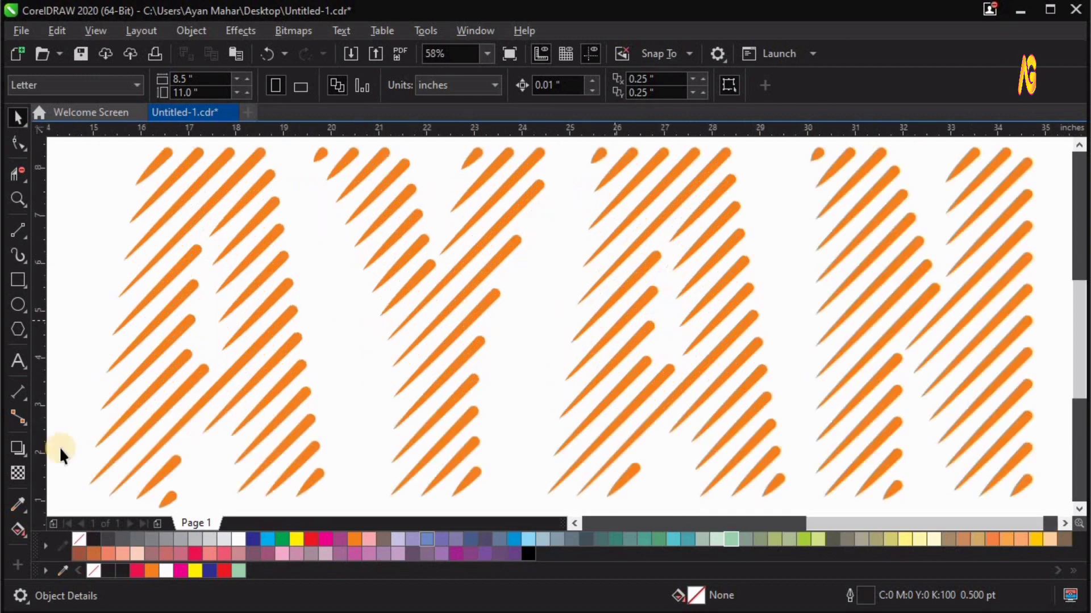
{"action": "left_click", "coordinate": [18, 532]}
{"action": "left_click", "coordinate": [168, 498]}
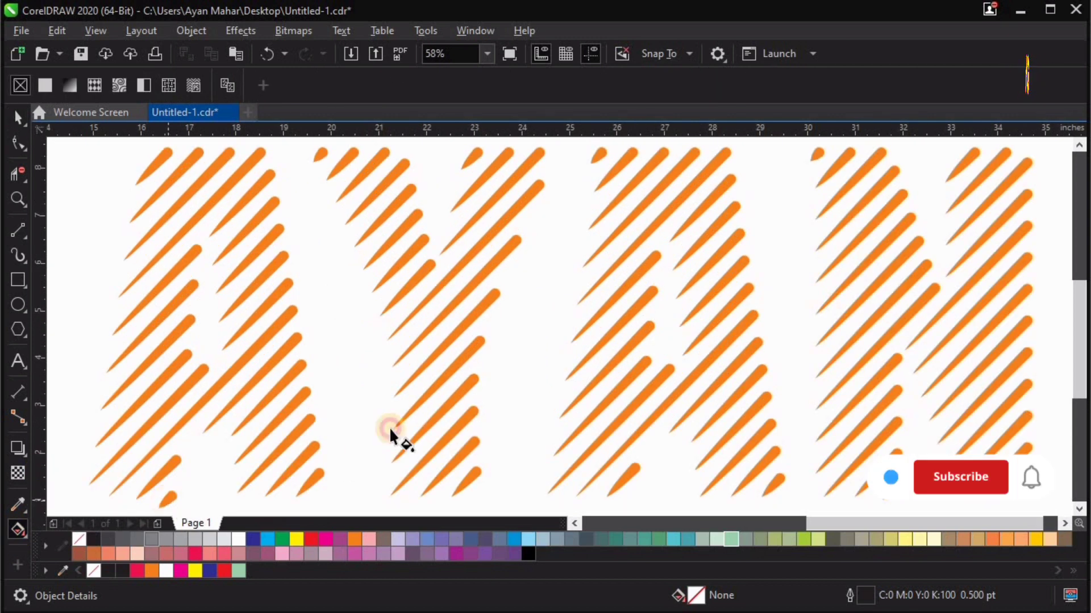
{"action": "left_click_drag", "start_coordinate": [159, 499], "coordinate": [863, 159]}
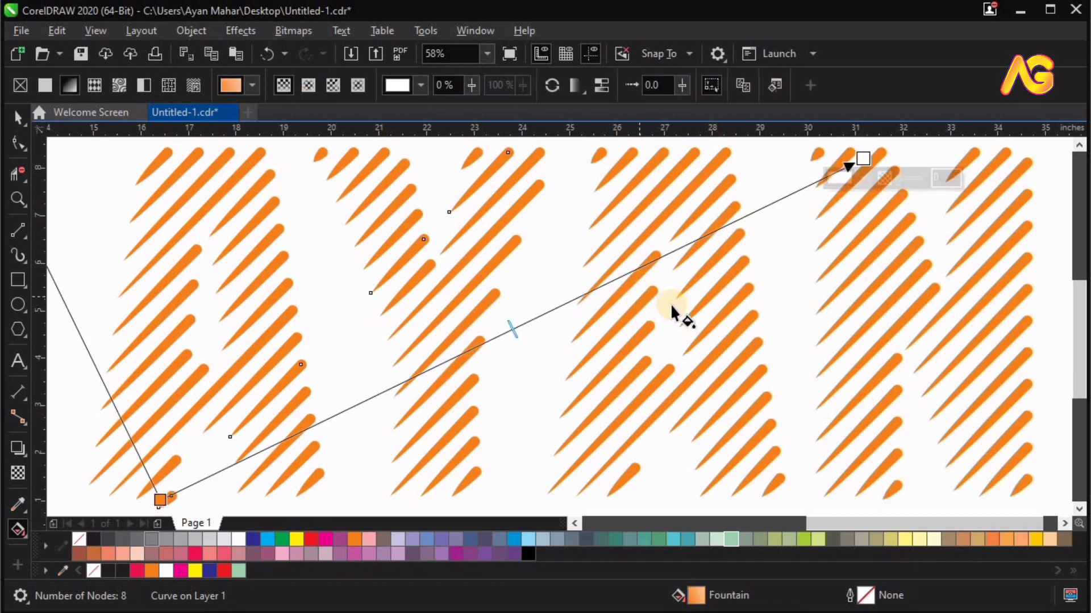
Step: Apply a linear fountain fill to the grouped lettering, running diagonally from the first A's left foot up to the N's top
{"action": "scroll", "coordinate": [653, 301], "scroll_direction": "down", "scroll_amount": 2}
{"action": "key", "text": "z"}
{"action": "left_click_drag", "start_coordinate": [268, 160], "coordinate": [1049, 435]}
{"action": "key", "text": "space"}
{"action": "left_click", "coordinate": [928, 426]}
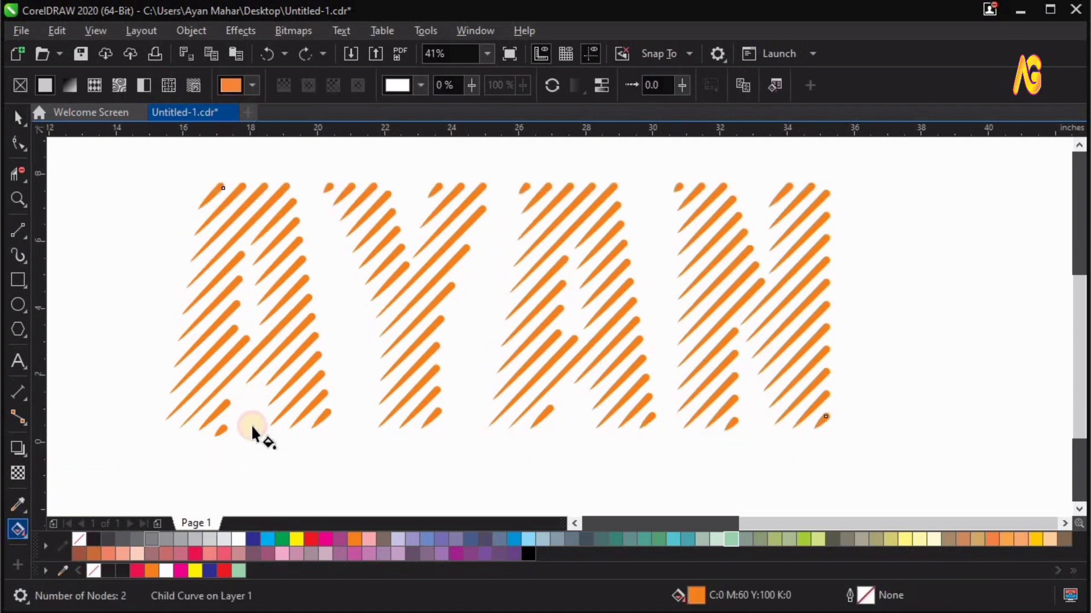
{"action": "left_click", "coordinate": [222, 430]}
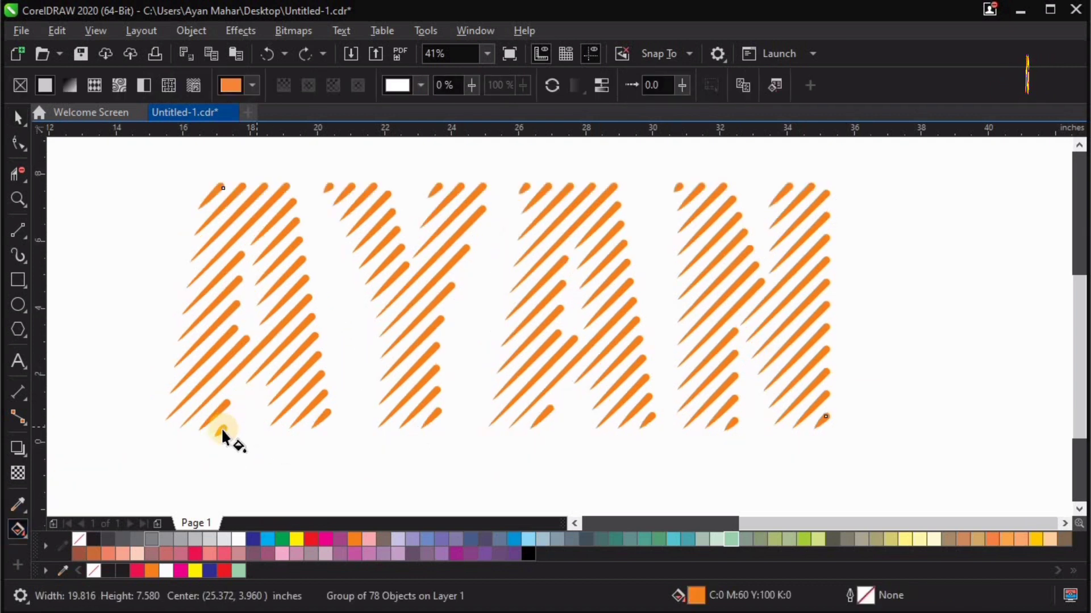
{"action": "left_click_drag", "start_coordinate": [222, 430], "coordinate": [732, 187]}
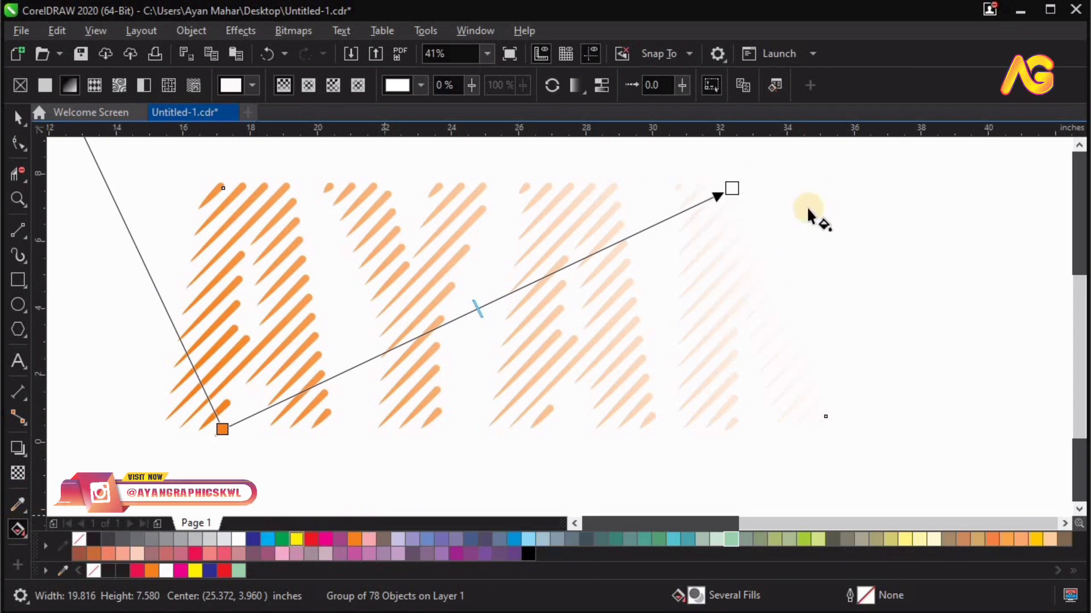
Step: Recolour the lettering's fountain fill from red at the first A's foot to golden yellow at the N
{"action": "left_click", "coordinate": [222, 429]}
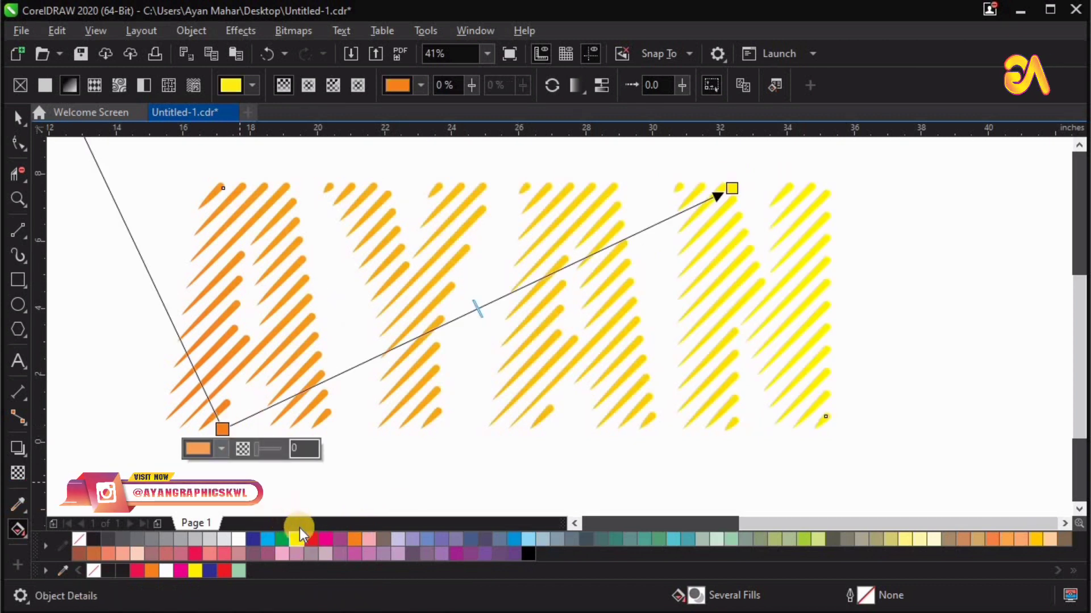
{"action": "left_click_drag", "start_coordinate": [311, 539], "coordinate": [222, 434]}
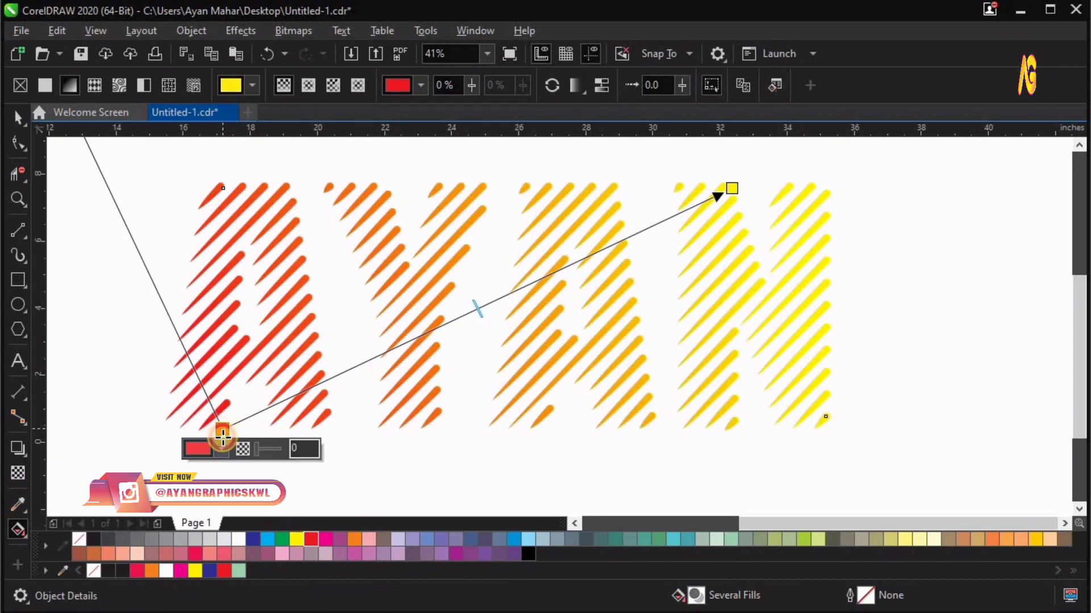
{"action": "left_click", "coordinate": [726, 184]}
{"action": "left_click", "coordinate": [1035, 539]}
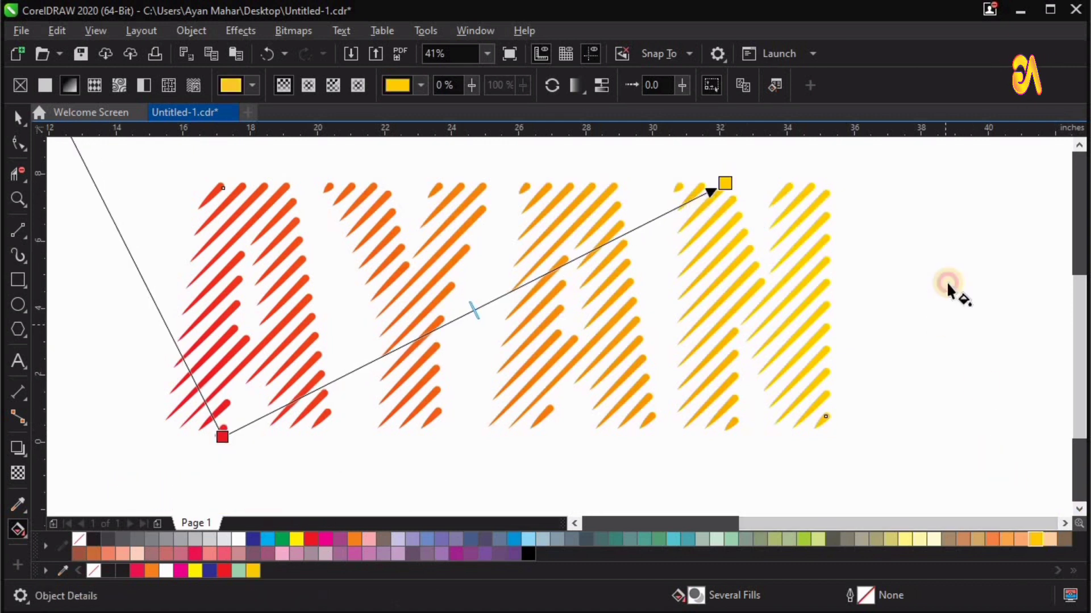
{"action": "left_click", "coordinate": [280, 419]}
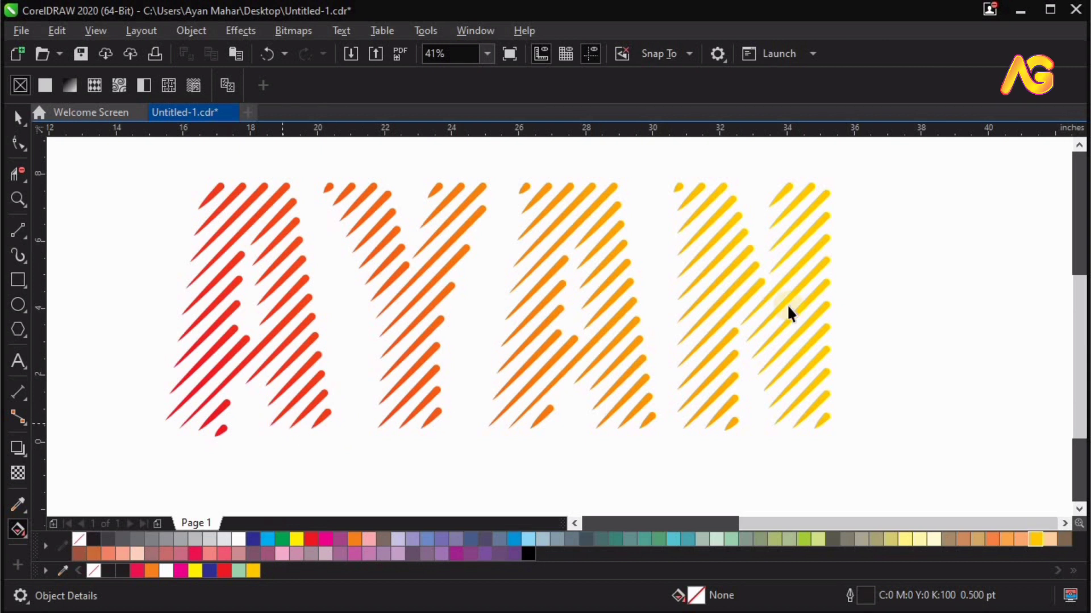
Step: Draw a background rectangle about 28.28 by 14.5 inches around the lettering, fill it black and send it to the back
{"action": "key", "text": "space"}
{"action": "scroll", "coordinate": [788, 307], "scroll_direction": "down", "scroll_amount": 2}
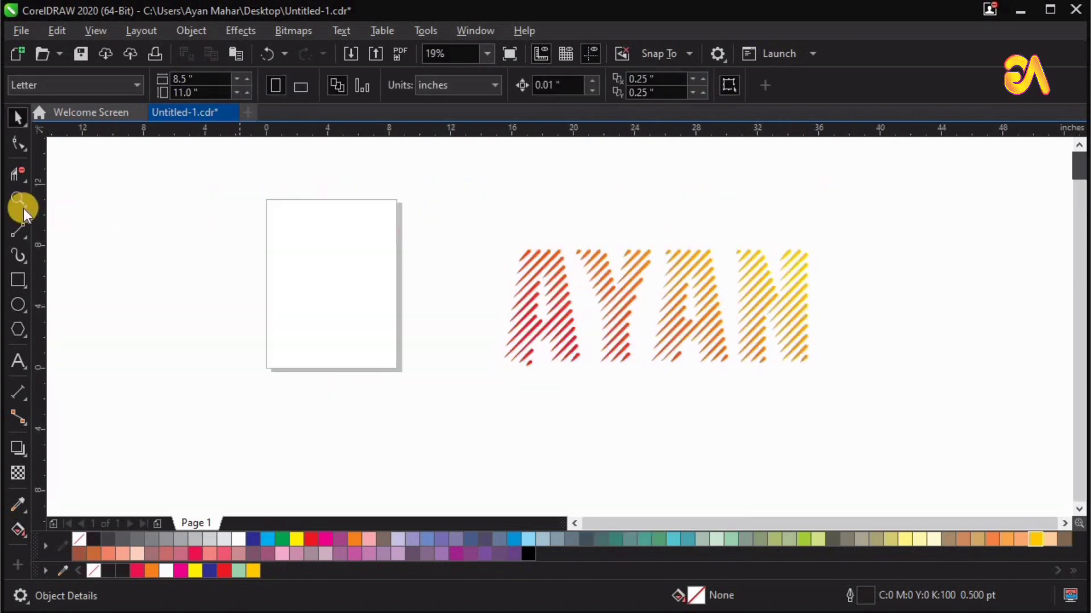
{"action": "left_click", "coordinate": [20, 275]}
{"action": "left_click_drag", "start_coordinate": [452, 194], "coordinate": [886, 417]}
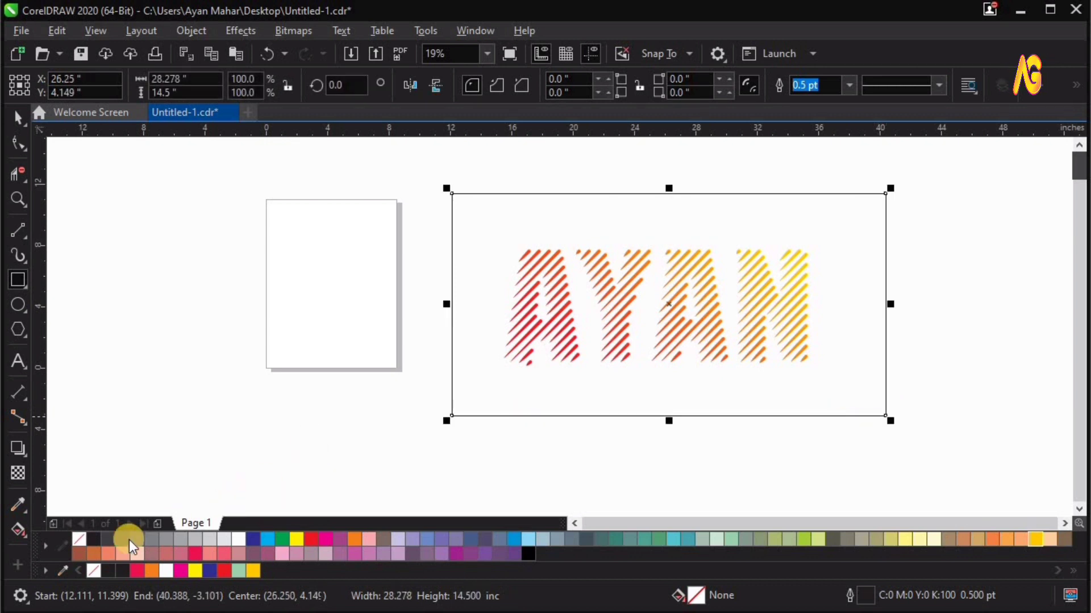
{"action": "left_click", "coordinate": [92, 539]}
{"action": "key", "text": "shift+Page_Down"}
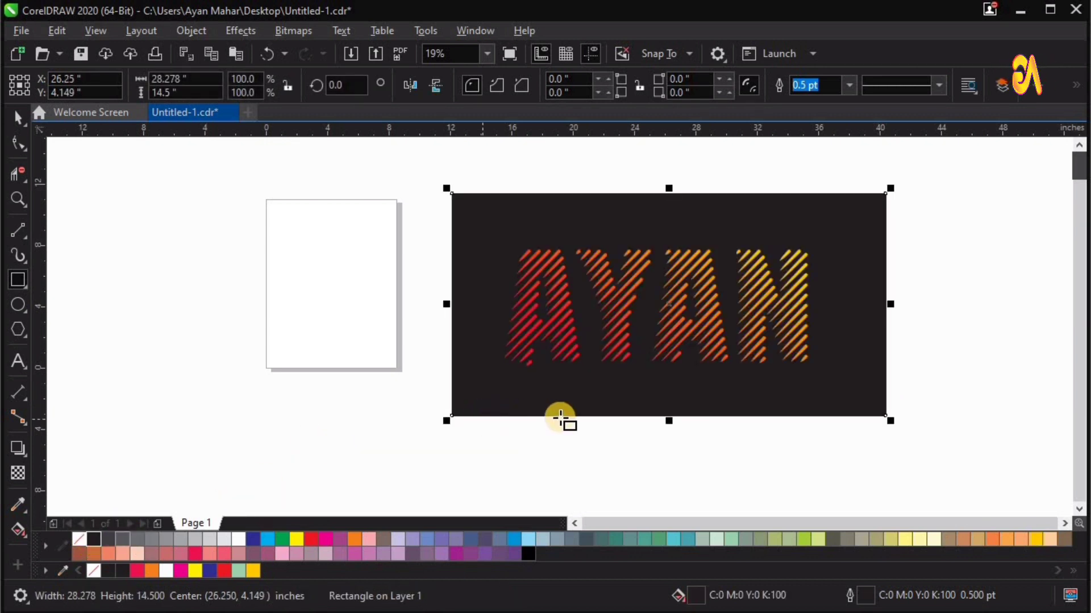
{"action": "scroll", "coordinate": [909, 335], "scroll_direction": "up", "scroll_amount": 2}
{"action": "key", "text": "space"}
{"action": "key", "text": "Escape"}
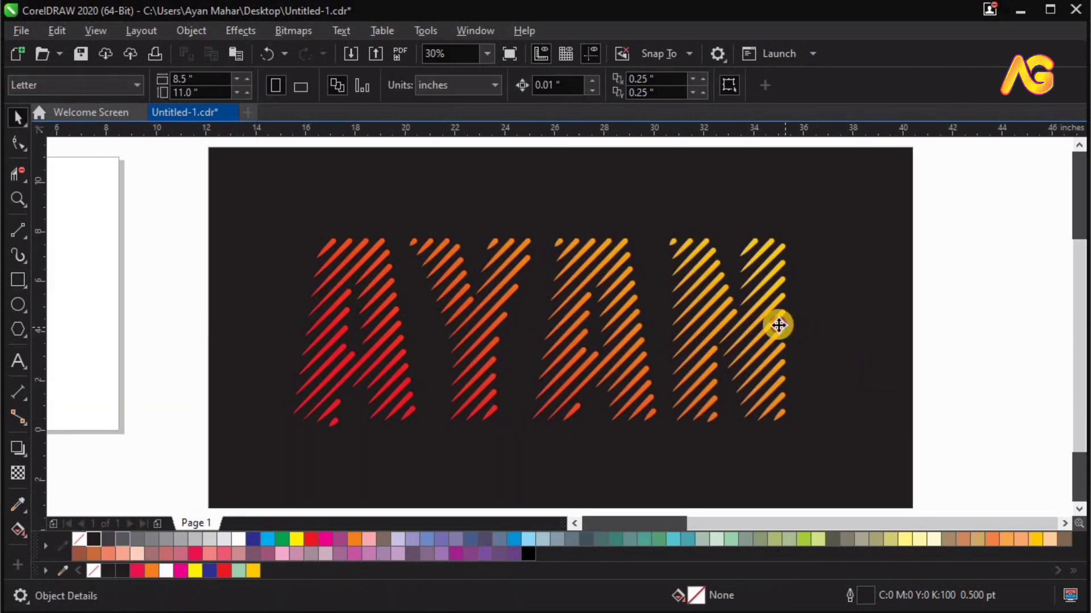
Step: Centre the AYAN lettering horizontally and vertically on the black background rectangle
{"action": "left_click", "coordinate": [813, 312]}
{"action": "left_click", "coordinate": [959, 254]}
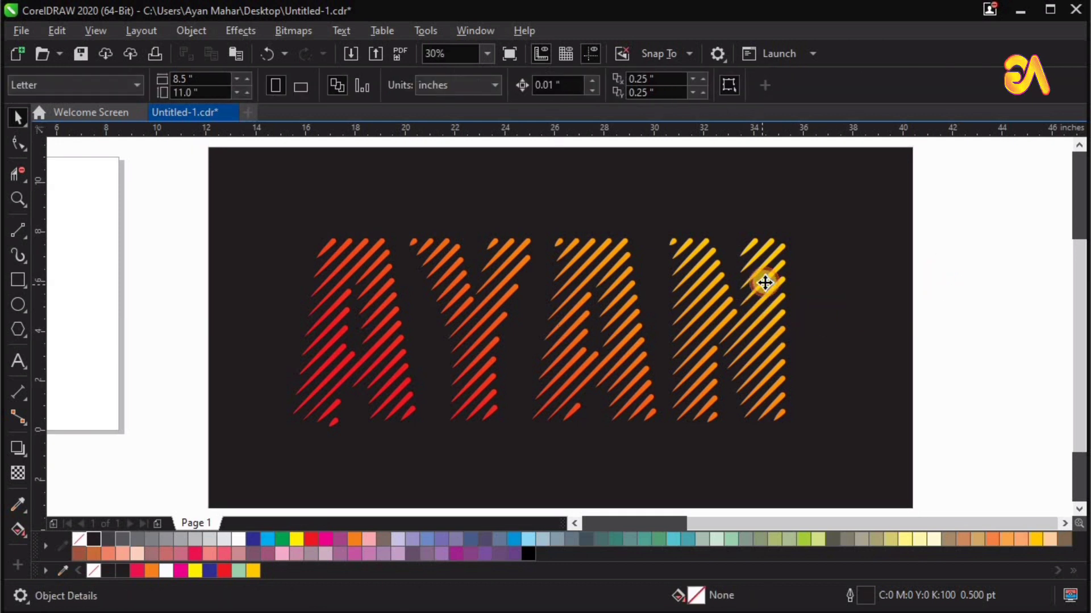
{"action": "left_click", "coordinate": [765, 281]}
{"action": "left_click", "coordinate": [868, 274], "text": "shift"}
{"action": "key", "text": "c"}
{"action": "key", "text": "e"}
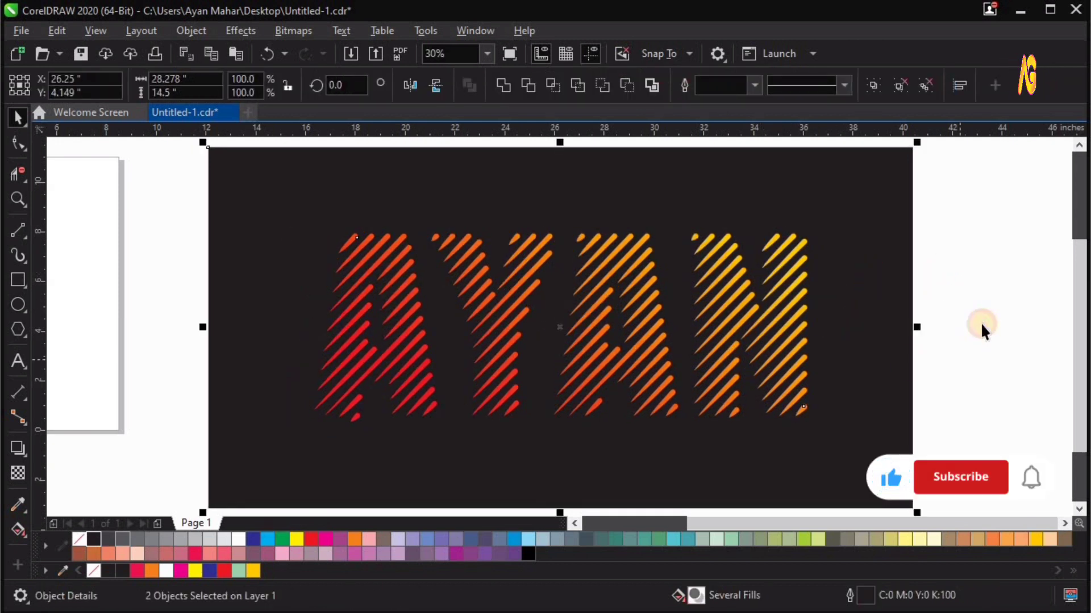
{"action": "left_click", "coordinate": [980, 322]}
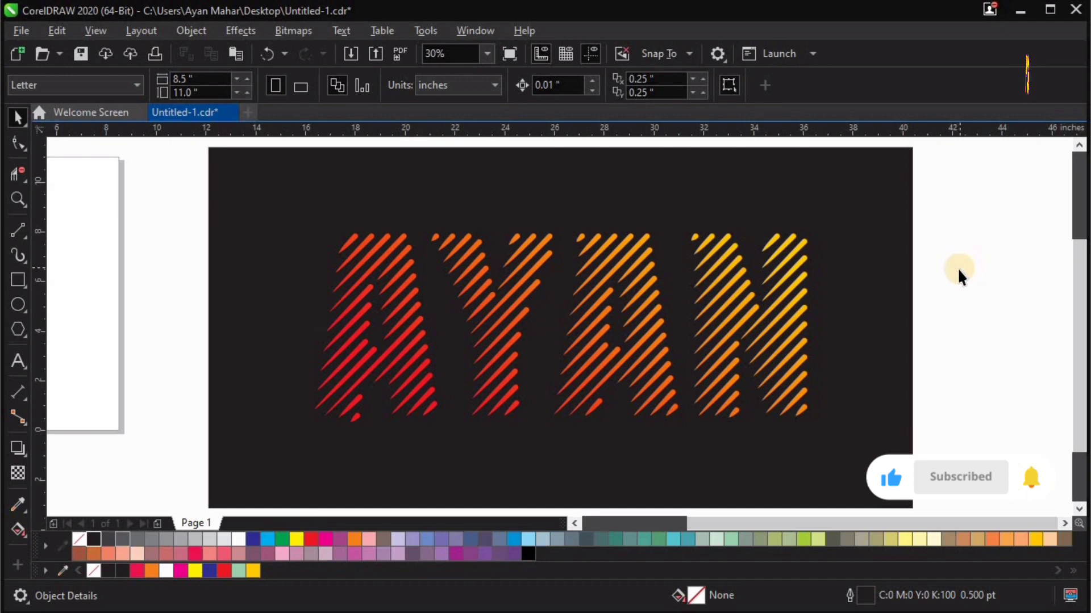